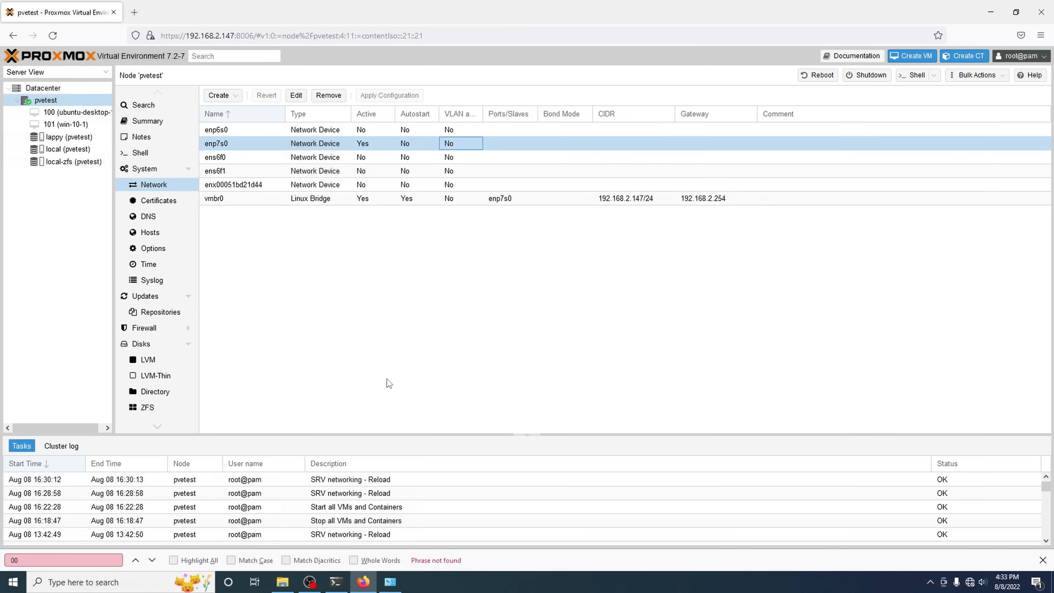
# Step: Switch to the SSH session that shows enp7s0 and vmbr0 up and the other NICs down
pyautogui.click(336, 582)
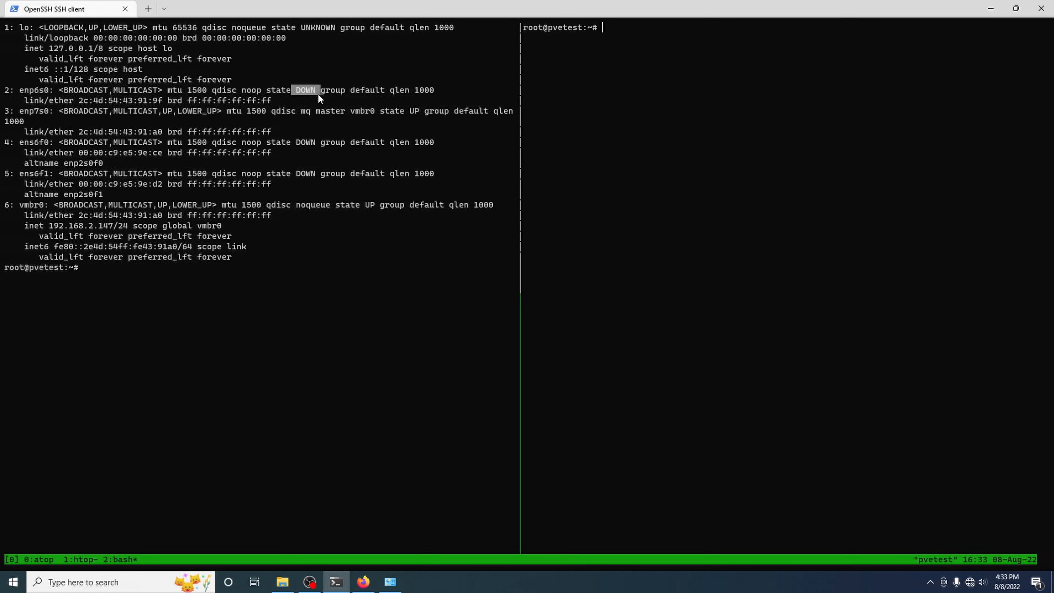
# Step: Bring up ens6f0 after fixing the ens6d0 typo, then check link states with ip addr
pyautogui.click(823, 211)
pyautogui.write('ip link set up en')
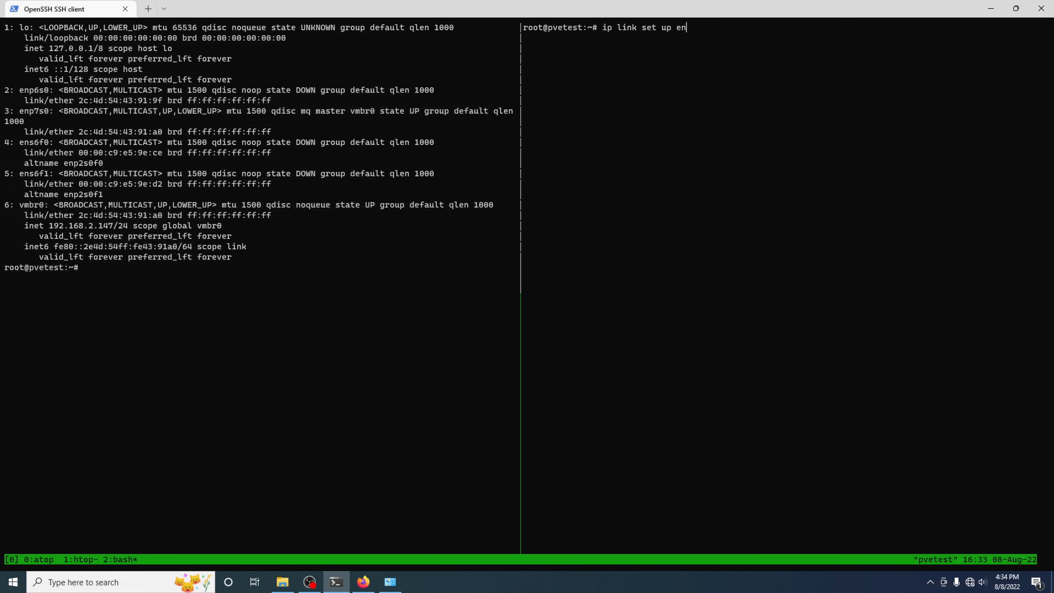
pyautogui.write('s6d0')
pyautogui.press('Return')
pyautogui.press('Up')
pyautogui.press('Left')
pyautogui.press('BackSpace')
pyautogui.write('f')
pyautogui.press('Return')
pyautogui.write('ip addr')
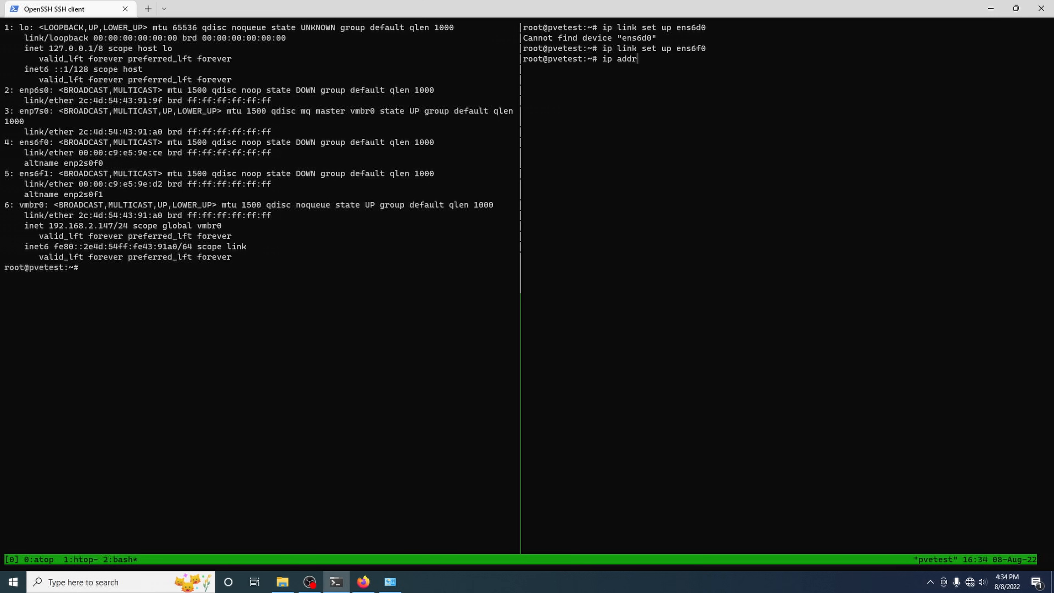
pyautogui.press('Return')
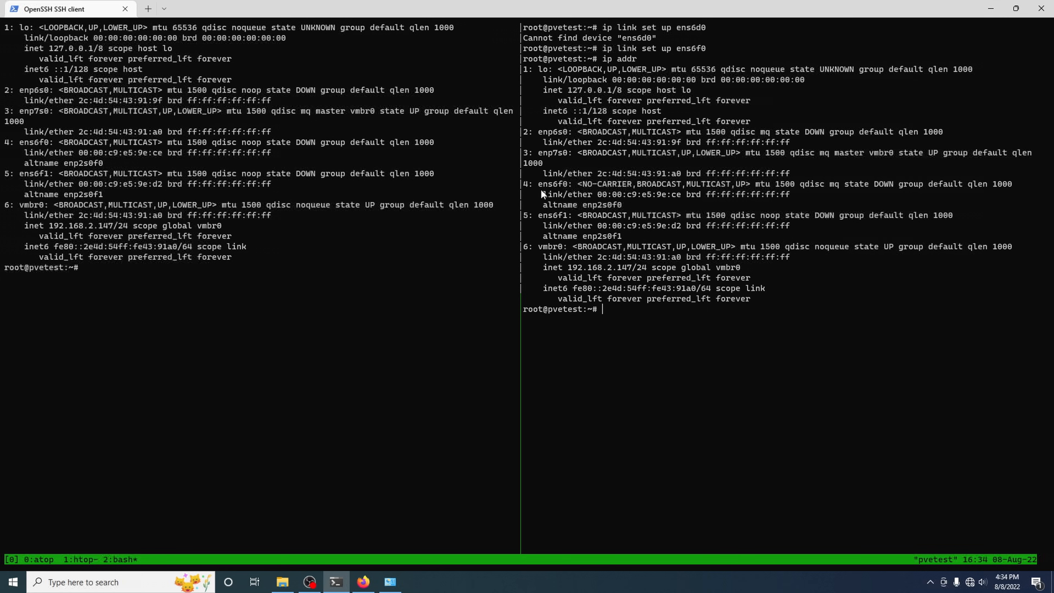
pyautogui.moveTo(538, 182); pyautogui.dragTo(899, 183)
# Step: Bring up enp6s0, confirm it shows UP, and return to the Proxmox network page
pyautogui.press('Up')
pyautogui.press('Up')
pyautogui.press('BackSpace')
pyautogui.press('BackSpace')
pyautogui.press('BackSpace')
pyautogui.press('BackSpace')
pyautogui.press('BackSpace')
pyautogui.press('BackSpace')
pyautogui.write('enp6s0')
pyautogui.press('Return')
pyautogui.press('Up')
pyautogui.press('Up')
pyautogui.press('Return')
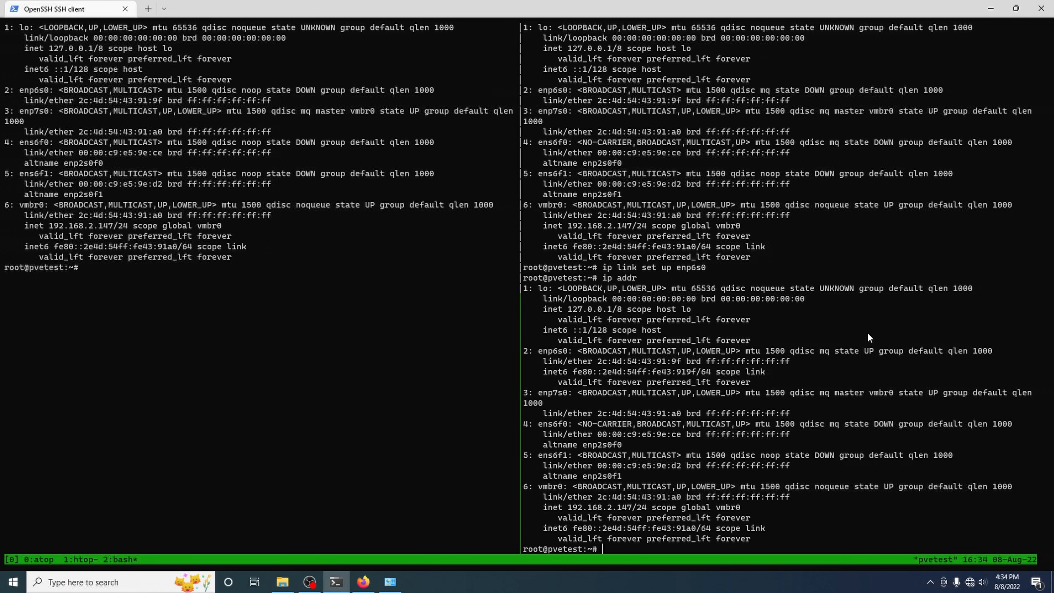
pyautogui.moveTo(902, 351); pyautogui.dragTo(829, 351)
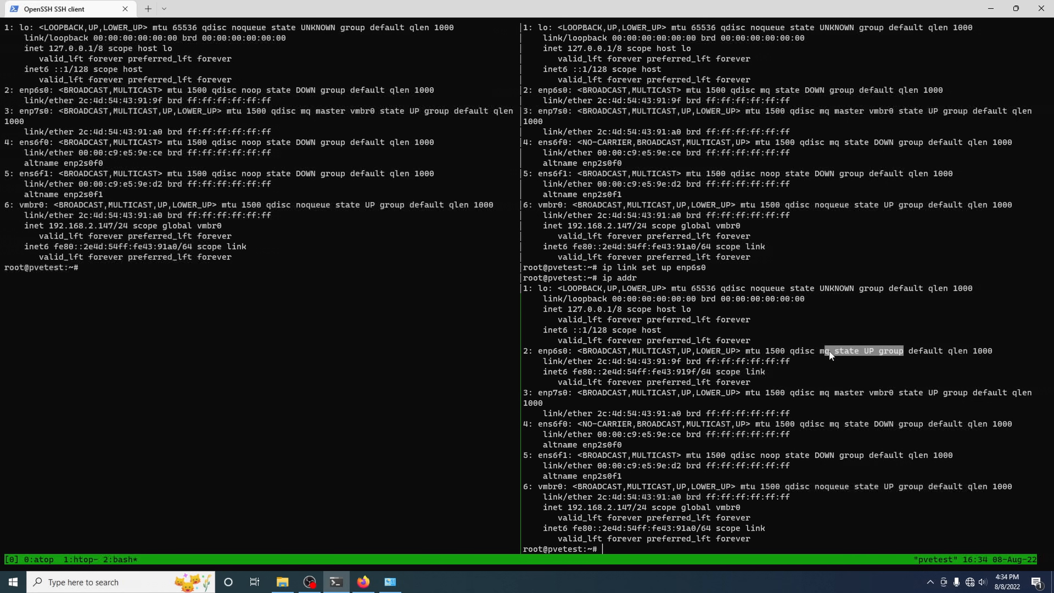
pyautogui.click(829, 351)
pyautogui.moveTo(553, 351); pyautogui.dragTo(983, 351)
pyautogui.hotkey('alt', 'Tab')
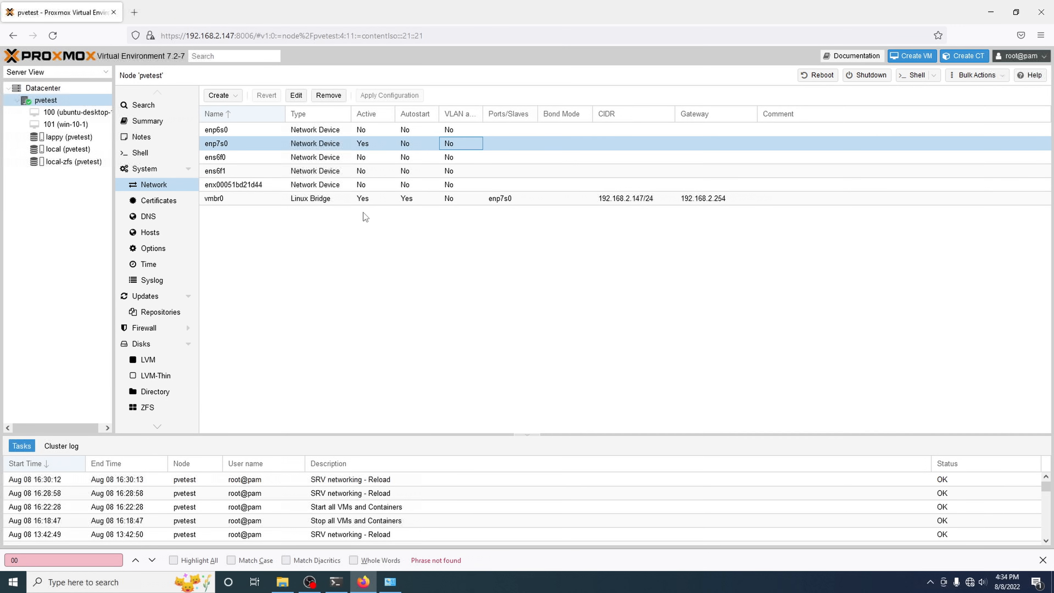
# Step: Select enp6s0 for a new Linux Bridge and edit its name, IPv4 and gateway fields
pyautogui.click(259, 127)
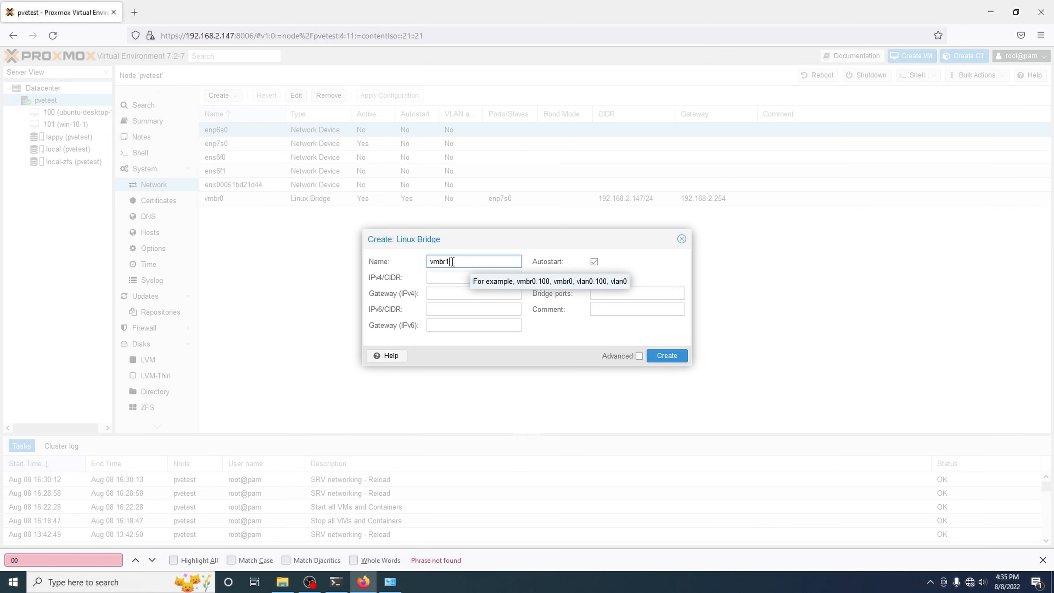
pyautogui.press('Left')
pyautogui.press('BackSpace')
pyautogui.press('BackSpace')
pyautogui.press('BackSpace')
pyautogui.press('BackSpace')
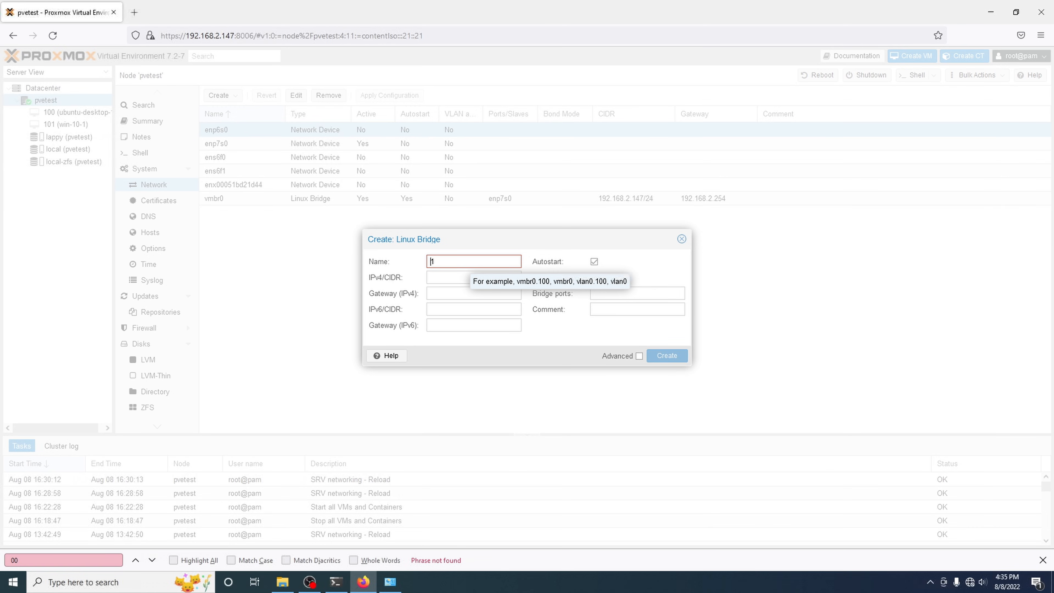
pyautogui.write('wan')
pyautogui.click(452, 274)
pyautogui.click(434, 264)
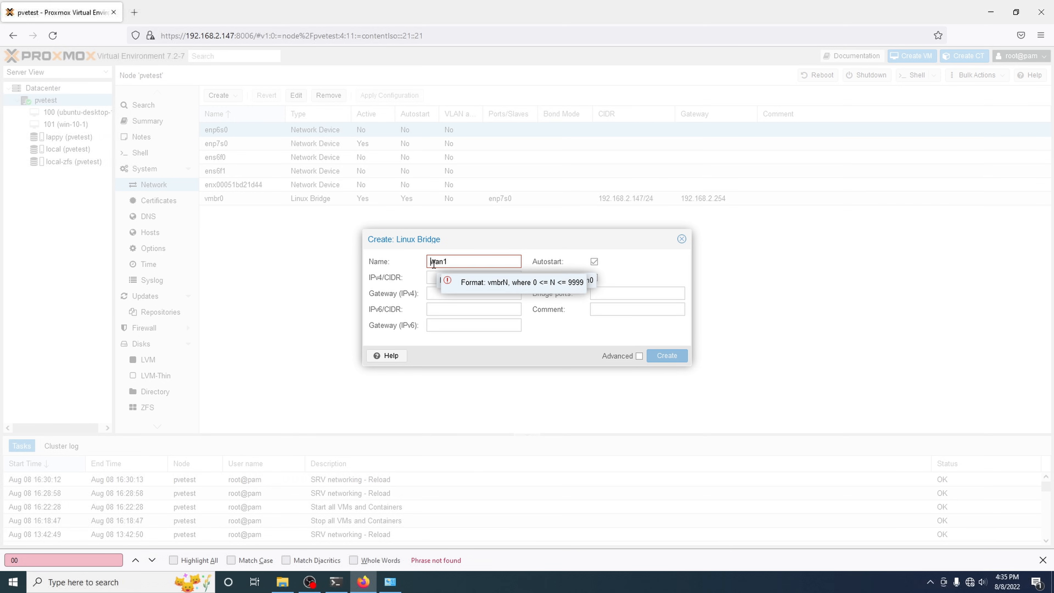
pyautogui.write('v')
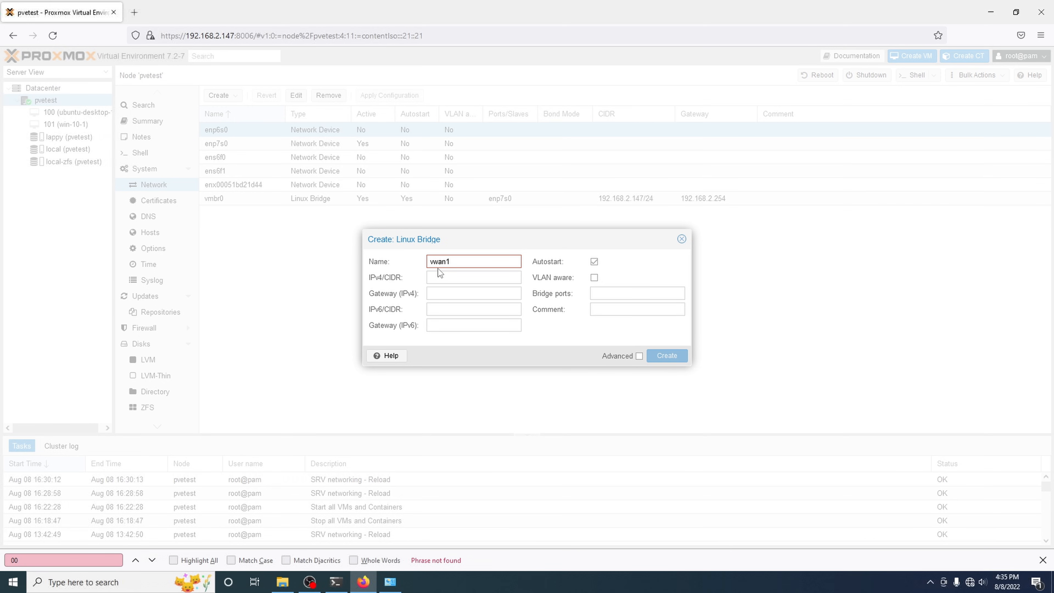
pyautogui.click(440, 278)
pyautogui.click(445, 319)
pyautogui.click(454, 281)
pyautogui.click(447, 321)
pyautogui.click(447, 291)
# Step: Set the bridge port to enp6s0, show the Advanced options, and create bridge vmbr1
pyautogui.click(600, 294)
pyautogui.click(600, 257)
pyautogui.moveTo(595, 238); pyautogui.dragTo(592, 260)
pyautogui.click(596, 317)
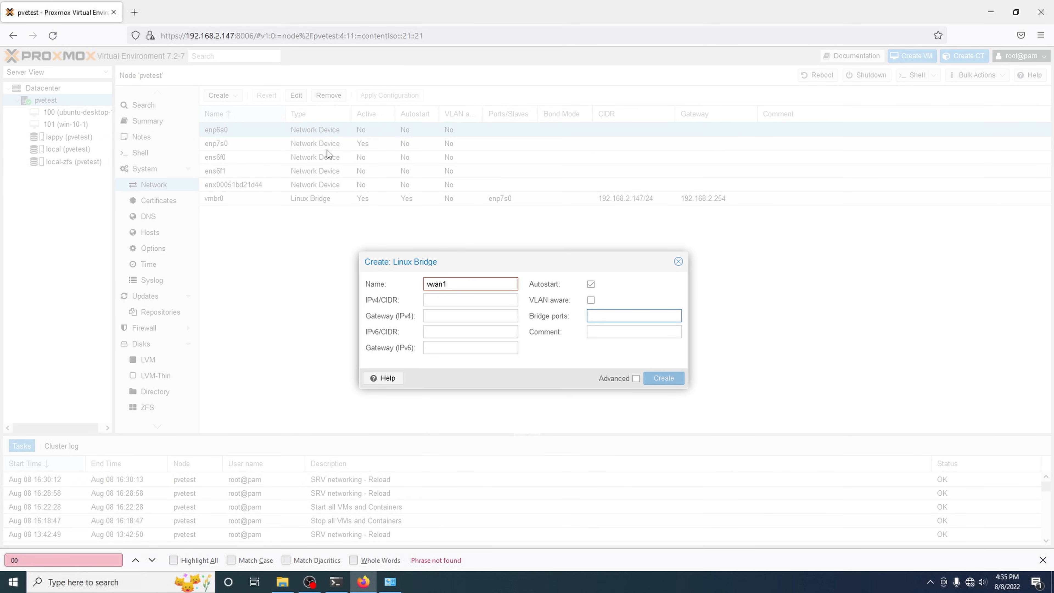
pyautogui.write('enp6s0')
pyautogui.click(654, 379)
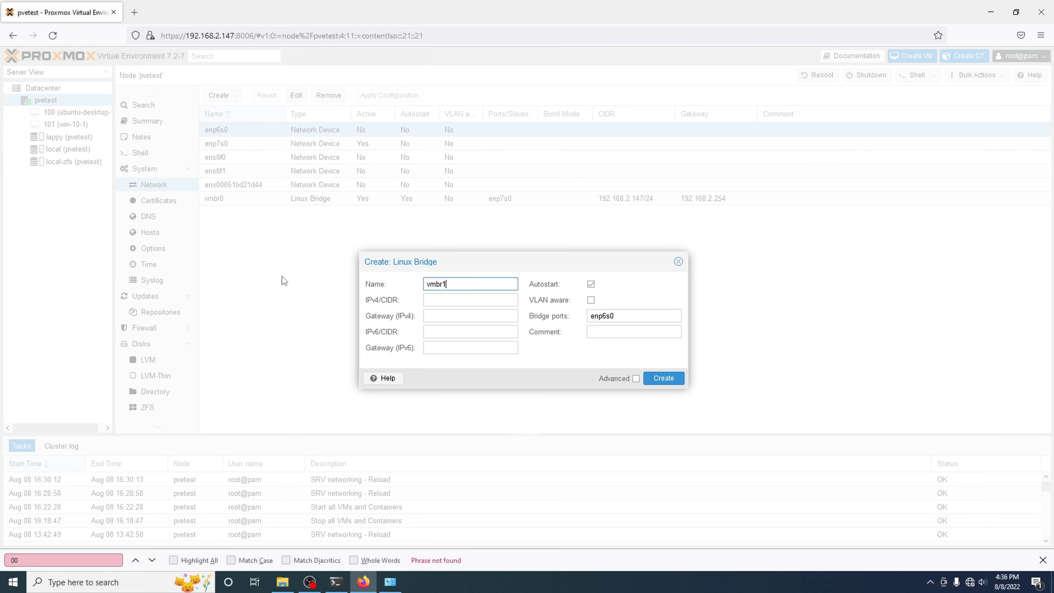
pyautogui.click(443, 301)
pyautogui.click(451, 286)
pyautogui.click(635, 378)
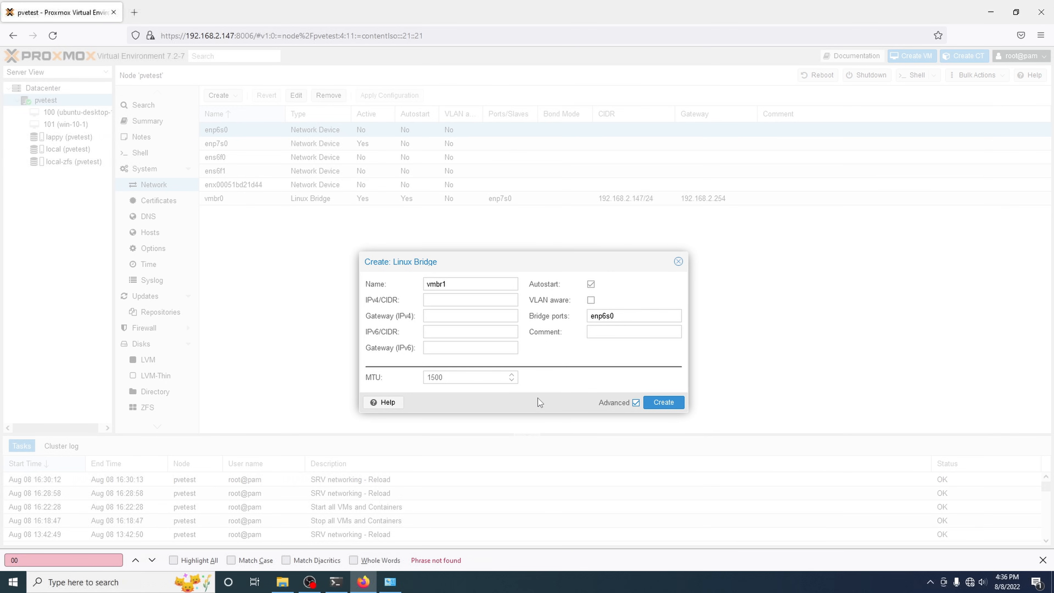
pyautogui.click(663, 402)
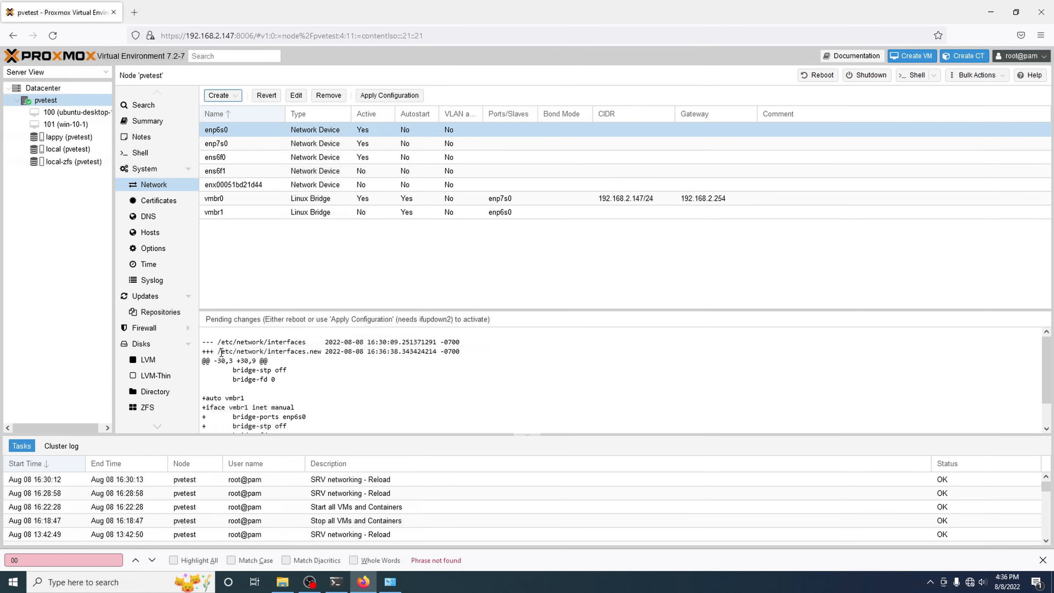
# Step: Review the interfaces diff, apply the vmbr1 configuration, and reload the network list
pyautogui.moveTo(221, 352); pyautogui.dragTo(366, 344)
pyautogui.click(411, 355)
pyautogui.click(393, 96)
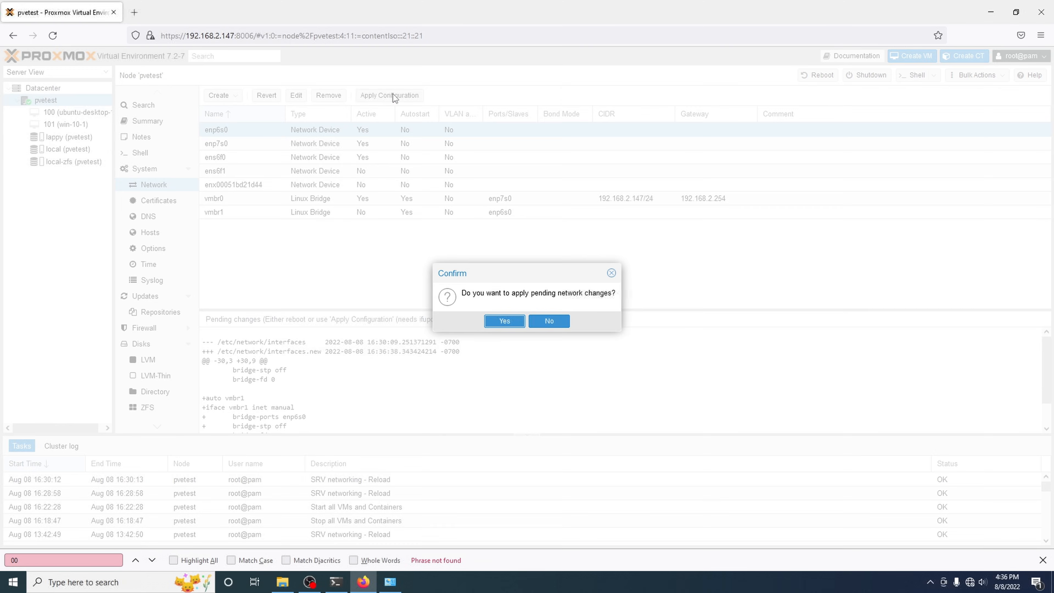
pyautogui.click(505, 321)
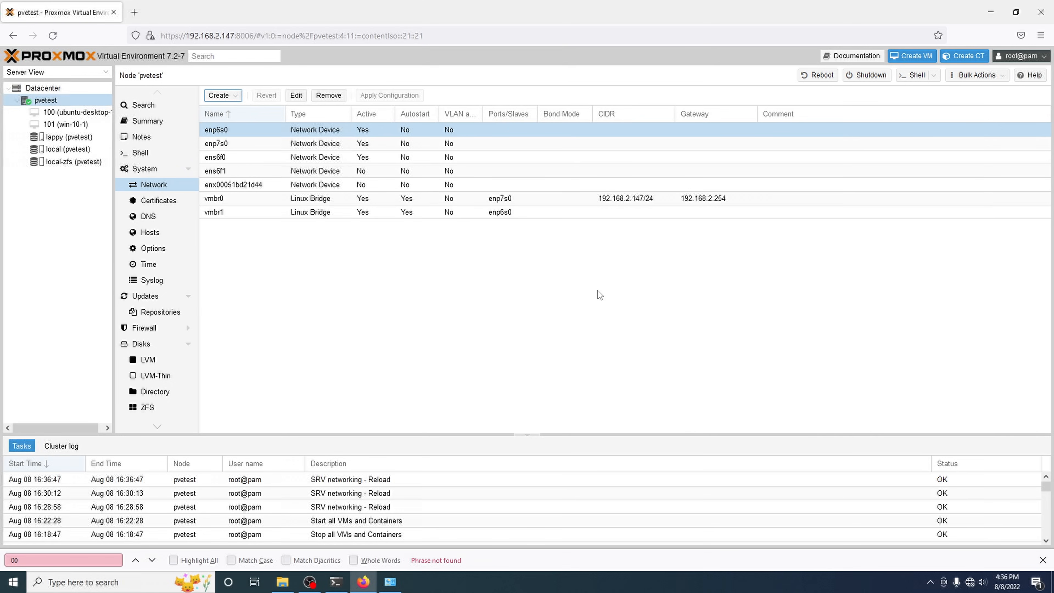
pyautogui.click(561, 167)
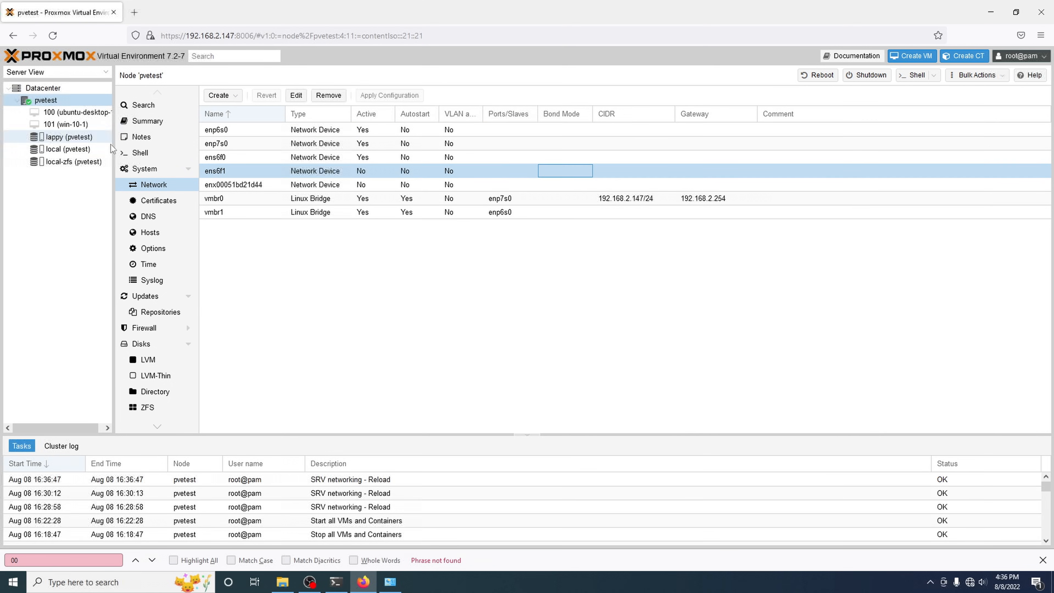
pyautogui.click(56, 34)
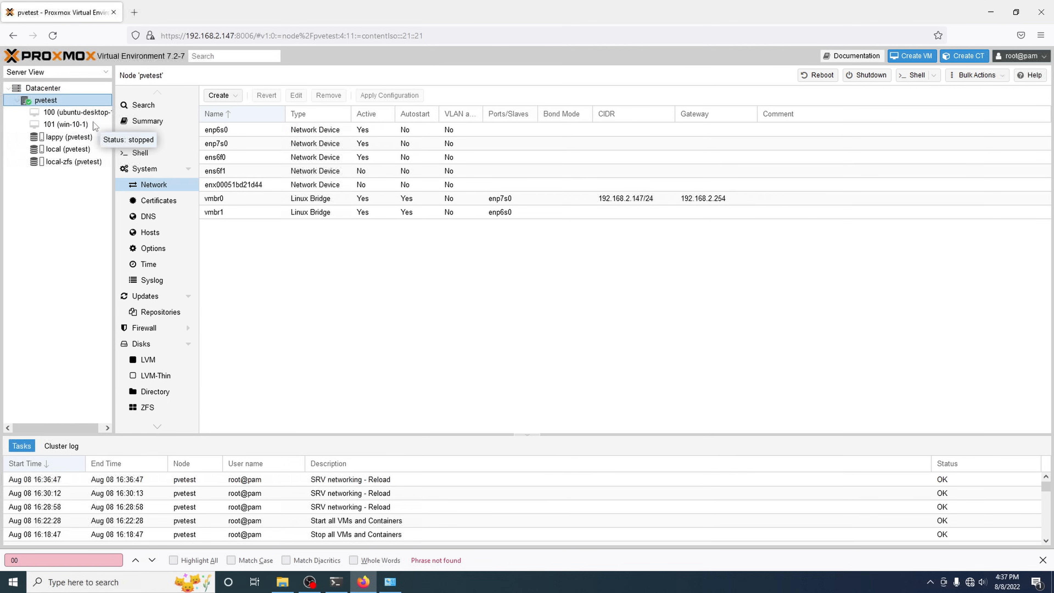
# Step: Name the new VM untangle-1 and enable start at boot
pyautogui.click(914, 57)
pyautogui.click(414, 240)
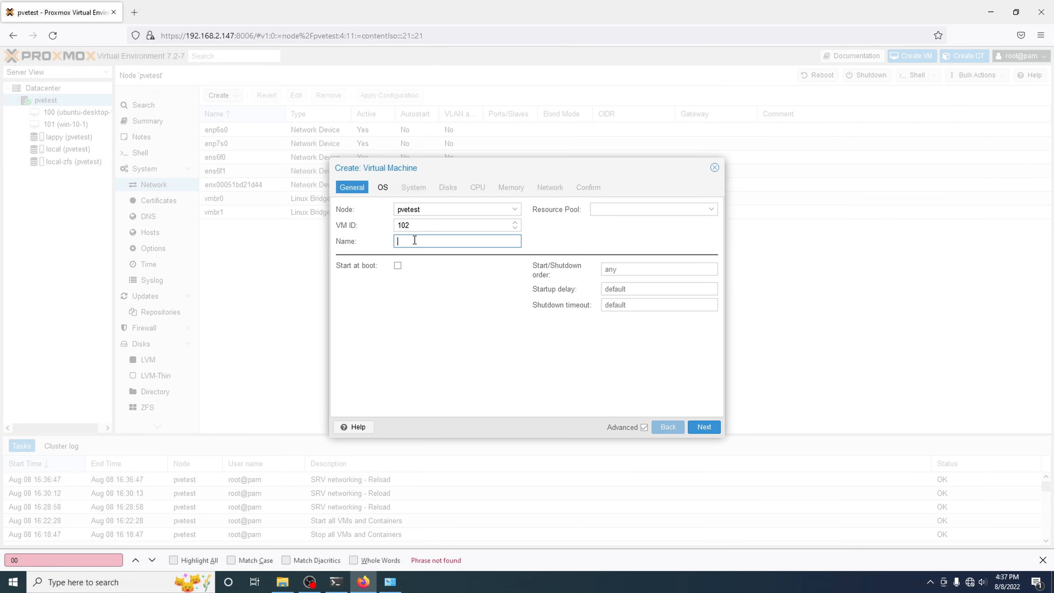
pyautogui.write('untangle-1')
pyautogui.click(397, 266)
# Step: Use the local UNTANGLE-NGFW-16.5.1.iso image as the VM's install media
pyautogui.click(384, 189)
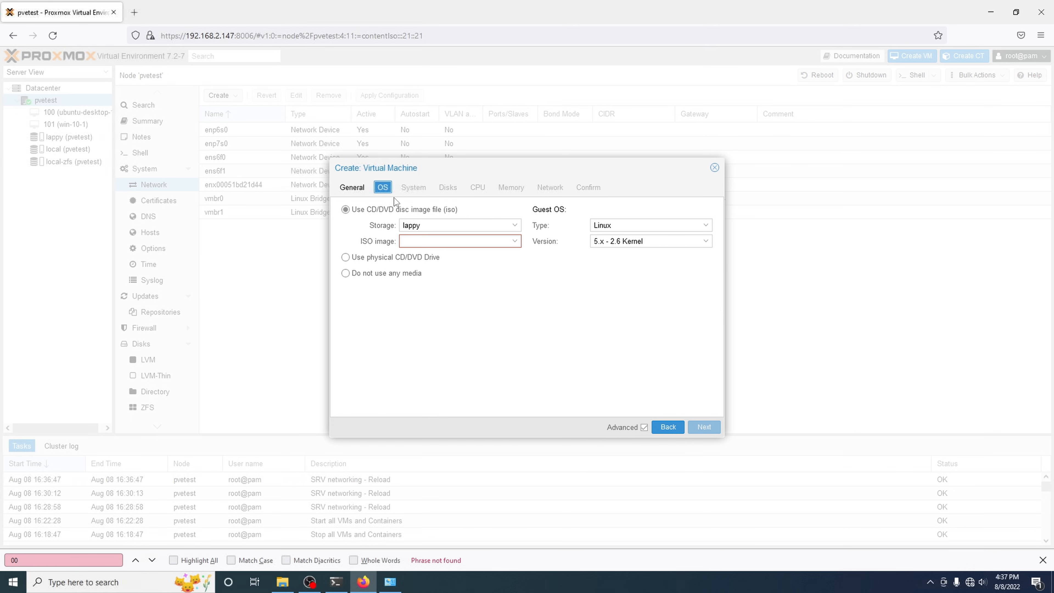
pyautogui.click(421, 227)
pyautogui.click(417, 268)
pyautogui.click(413, 241)
pyautogui.click(414, 286)
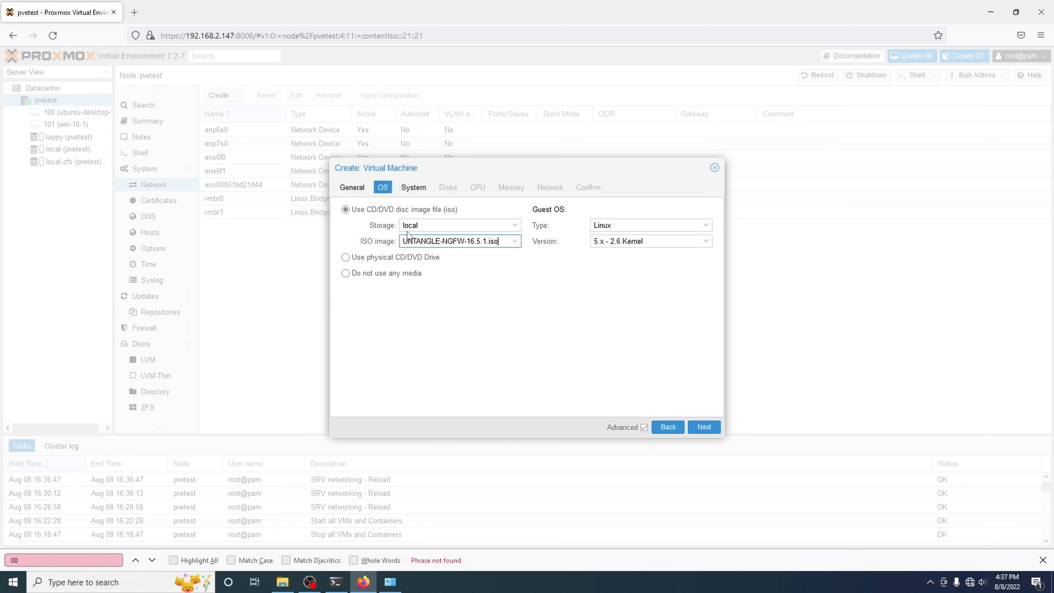
# Step: Set the disk bus to VirtIO Block with discard enabled
pyautogui.click(413, 187)
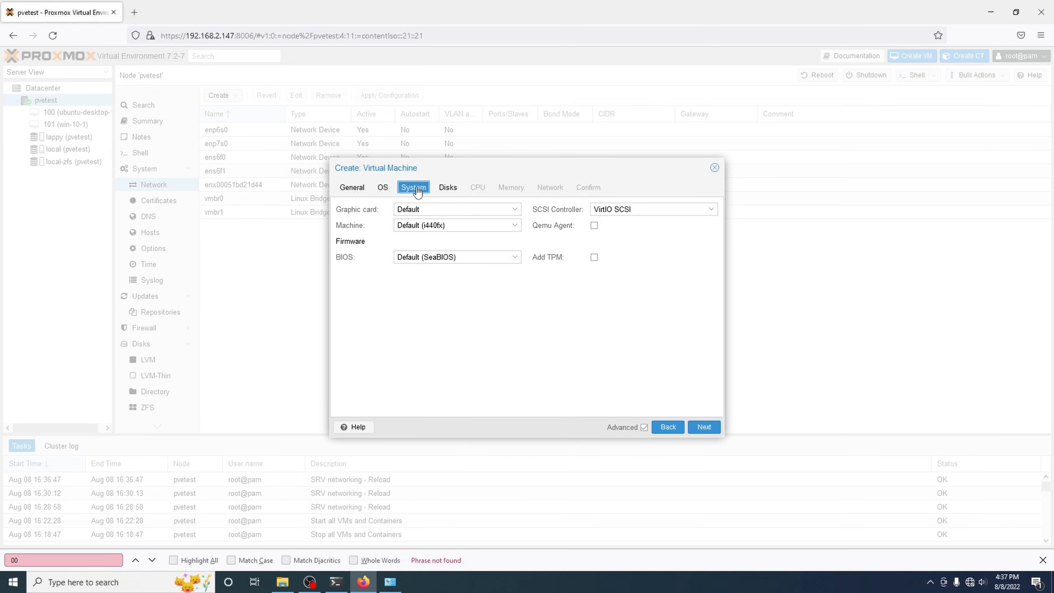
pyautogui.click(448, 188)
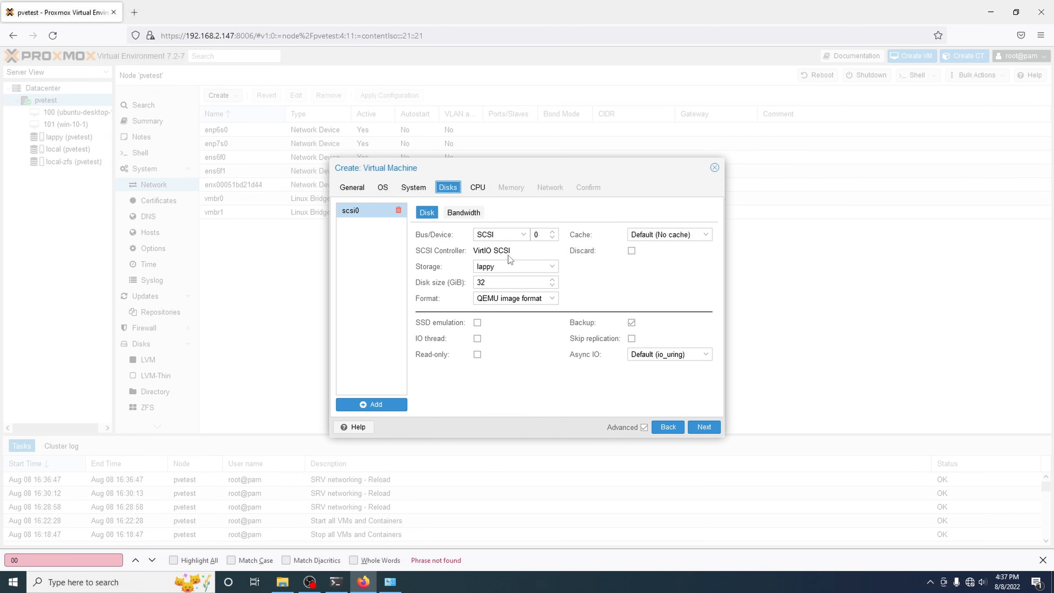
pyautogui.click(522, 235)
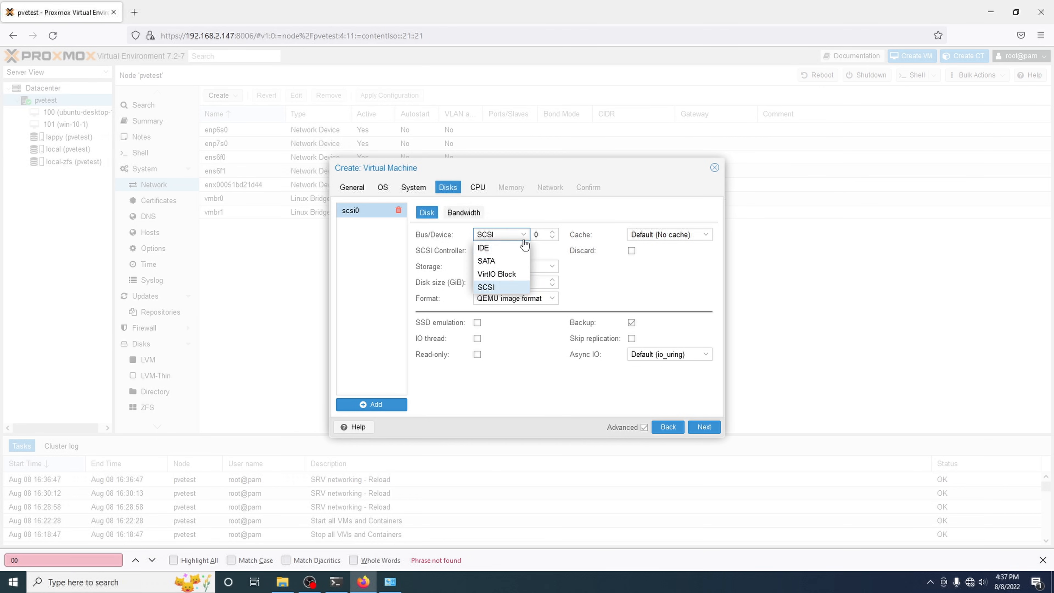
pyautogui.click(511, 274)
pyautogui.click(631, 251)
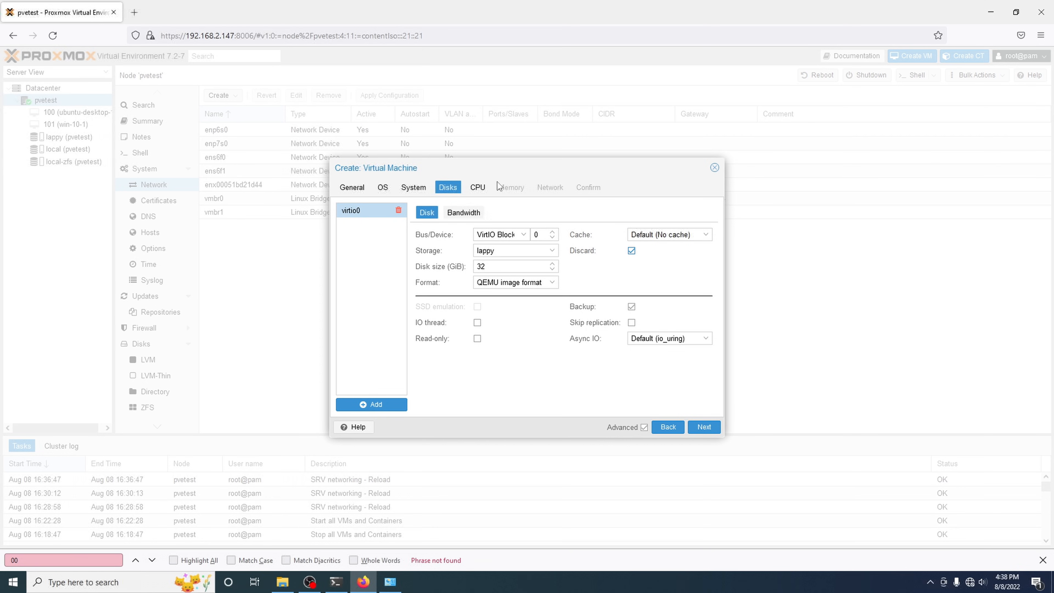
# Step: Give the VM 4 cores with CPU type host
pyautogui.click(476, 189)
pyautogui.click(514, 222)
pyautogui.click(515, 223)
pyautogui.click(514, 223)
pyautogui.click(629, 208)
pyautogui.scroll(-10, 648, 325)
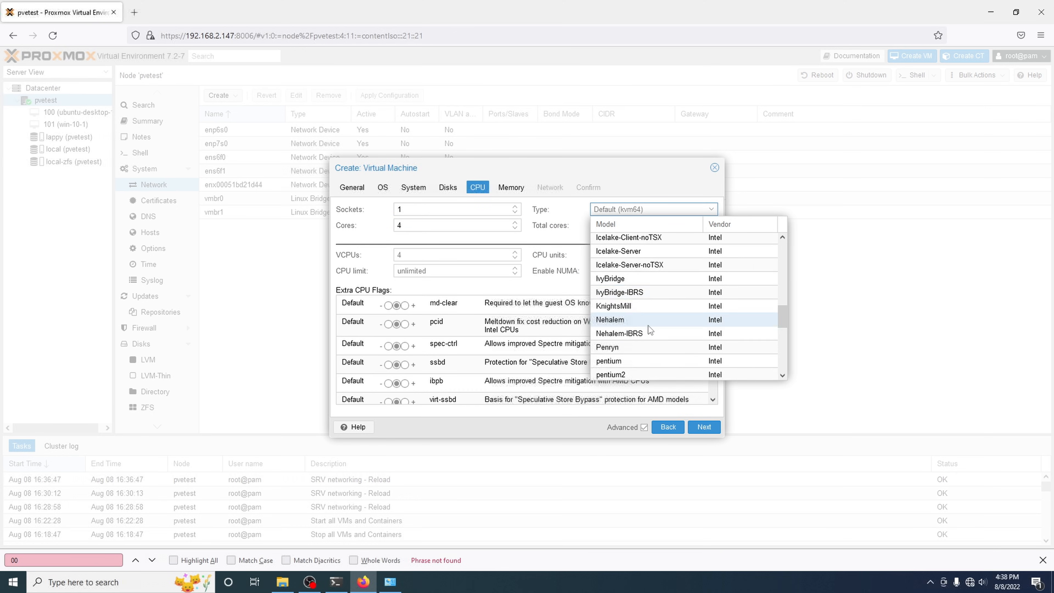
pyautogui.click(627, 372)
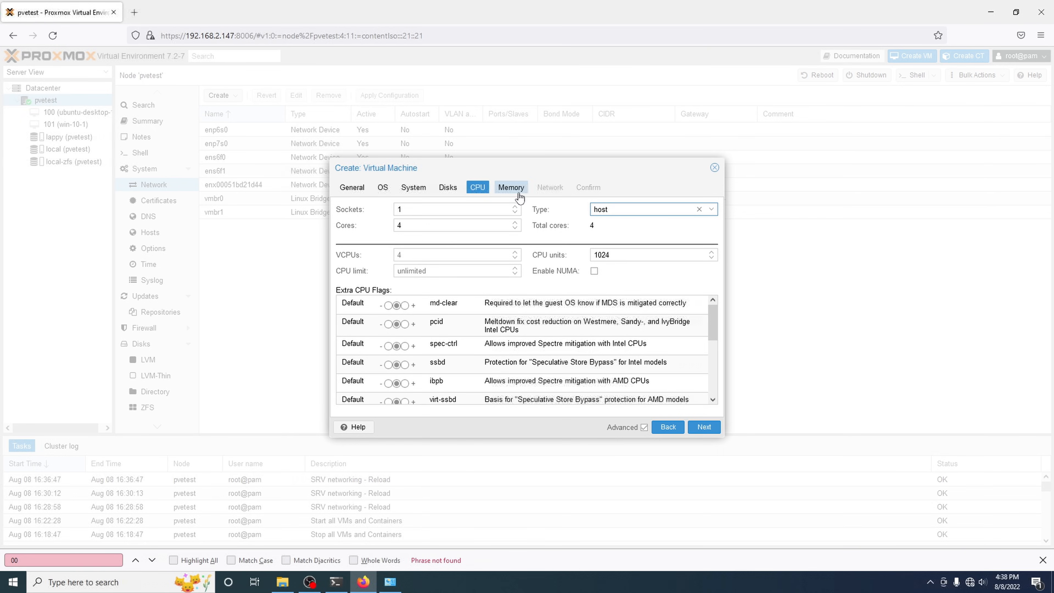
# Step: Keep 2048 MB memory and vmbr0 networking, review the summary, and create VM 102
pyautogui.click(497, 186)
pyautogui.click(551, 188)
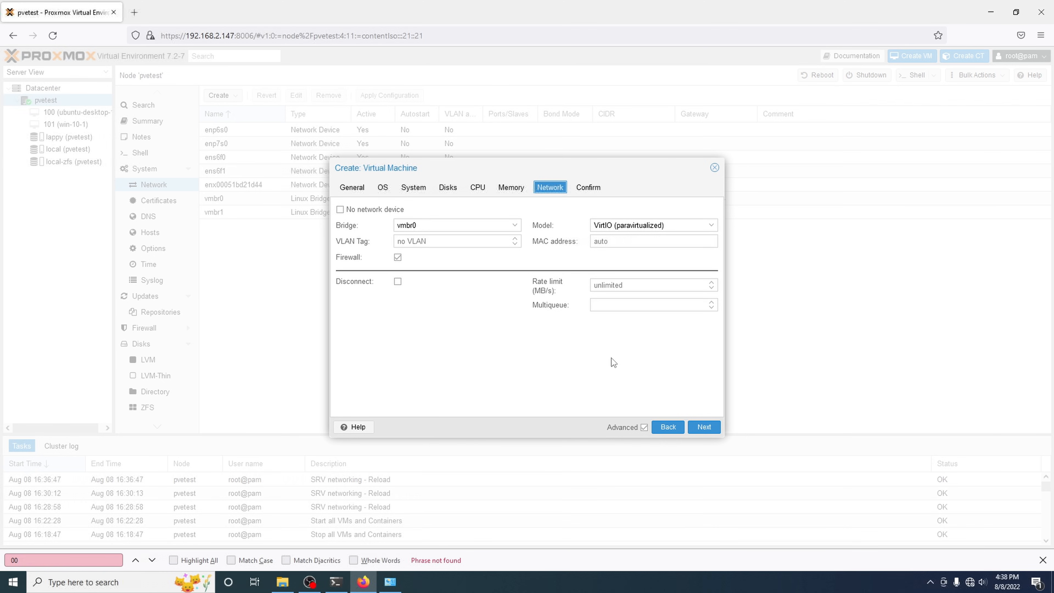
pyautogui.click(594, 190)
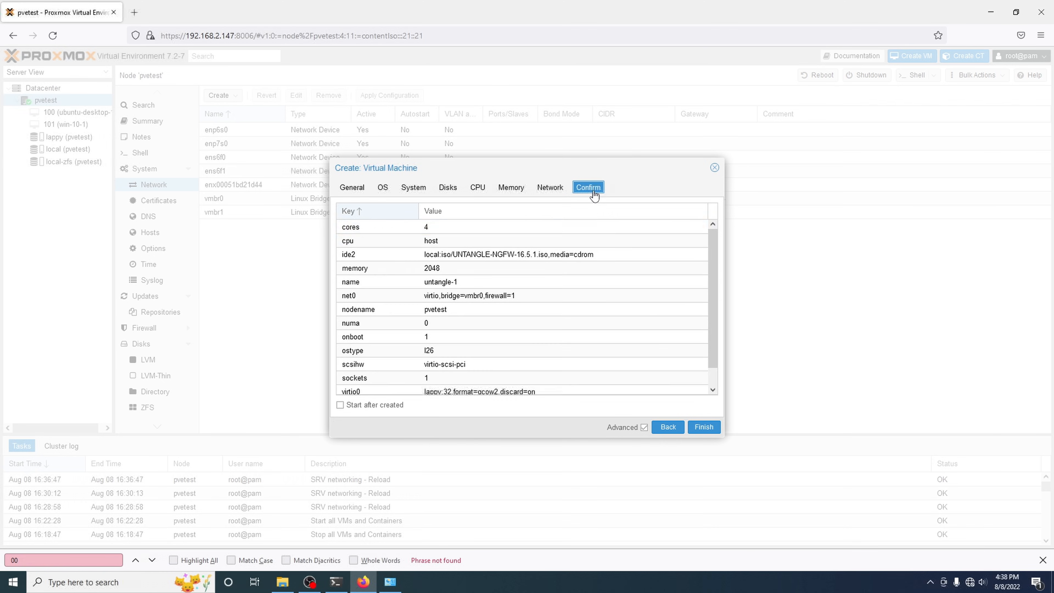
pyautogui.click(701, 428)
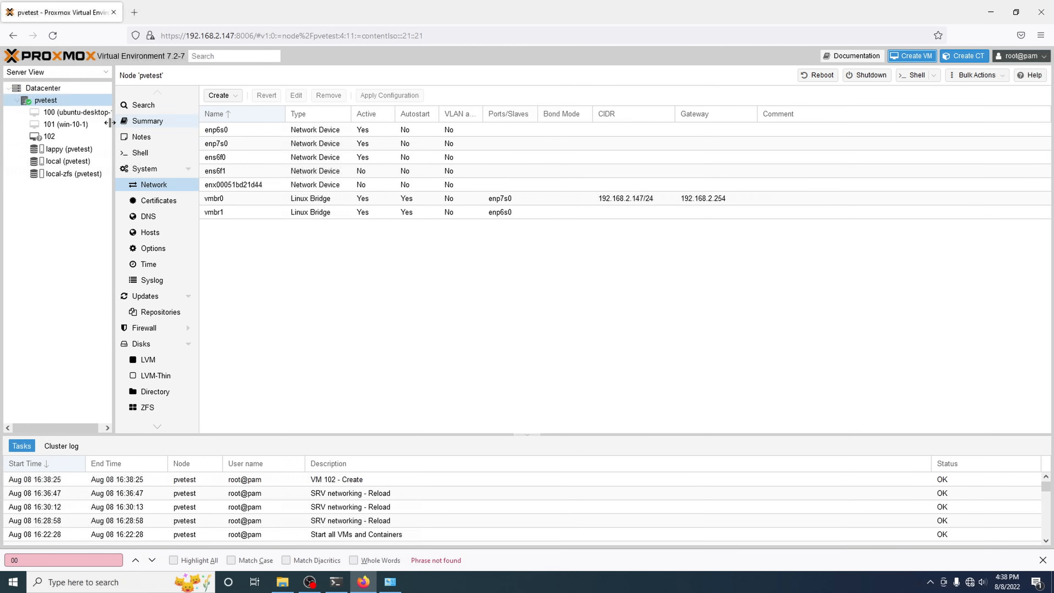
# Step: Add a VirtIO network device on bridge vmbr1 to VM 102's hardware
pyautogui.click(75, 139)
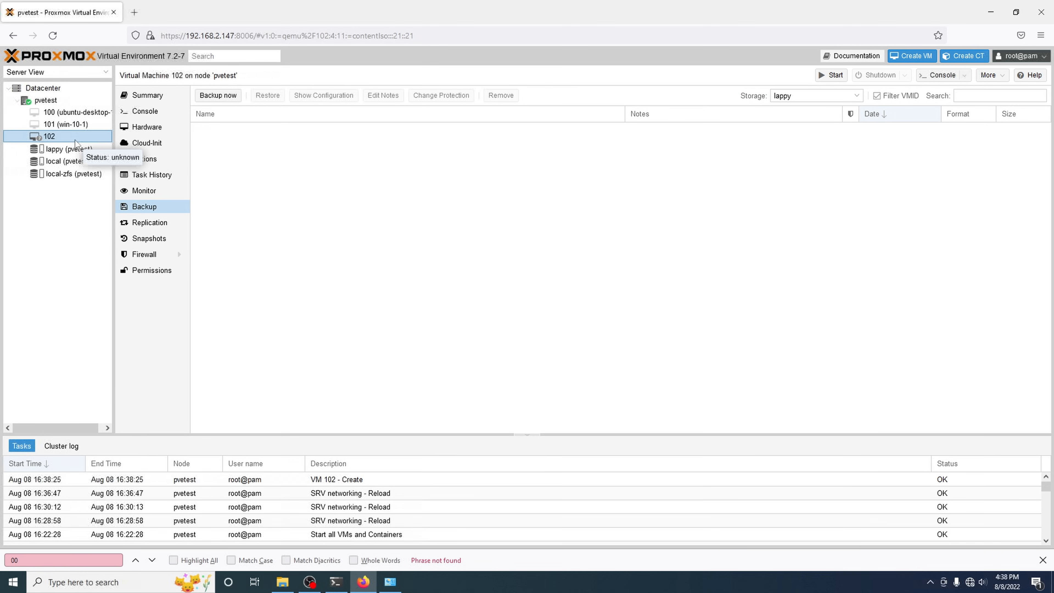
pyautogui.click(153, 132)
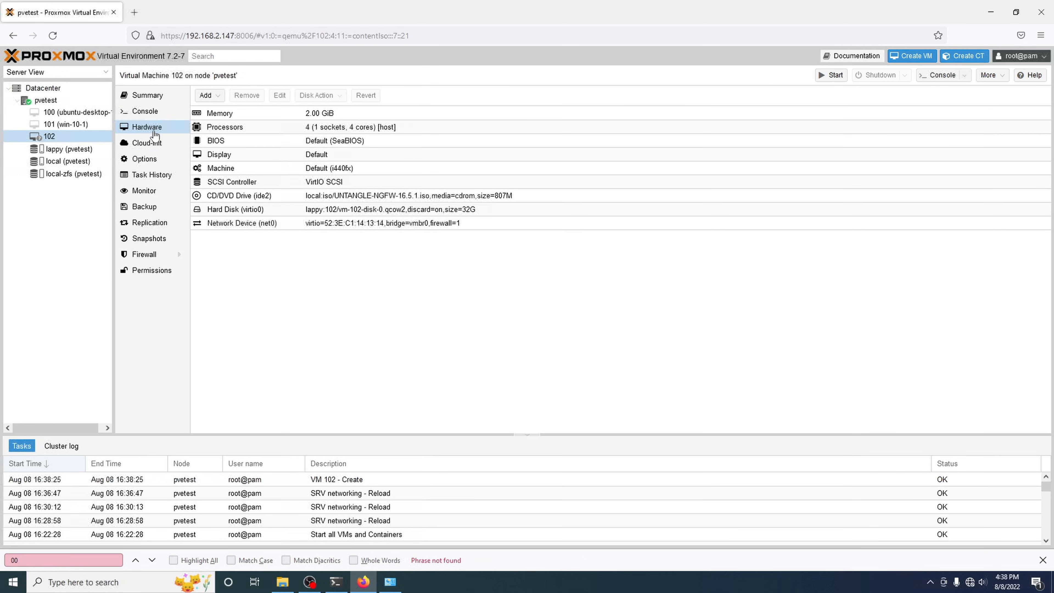
pyautogui.click(206, 96)
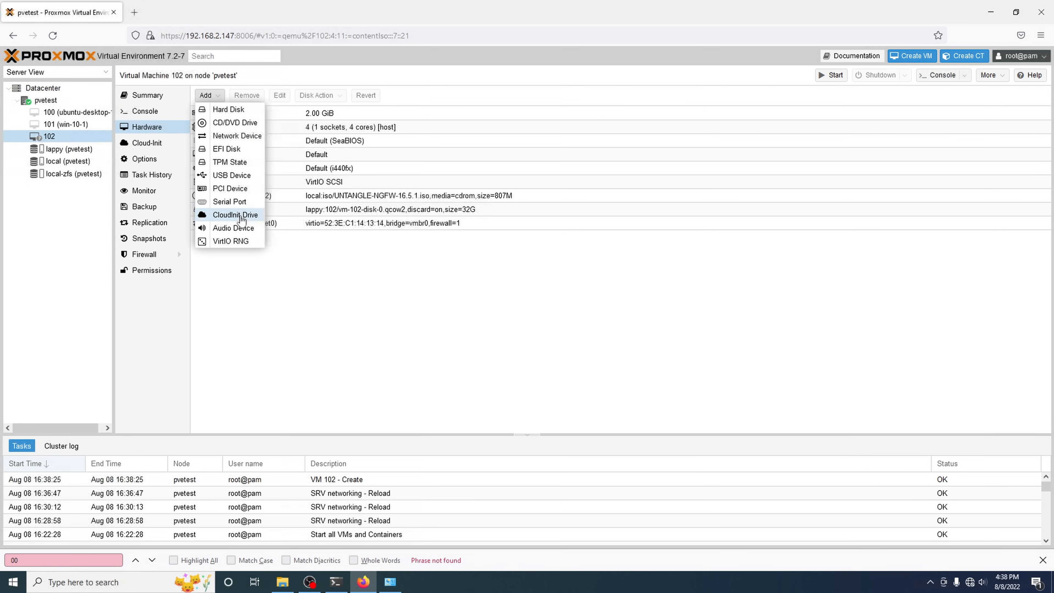
pyautogui.click(235, 135)
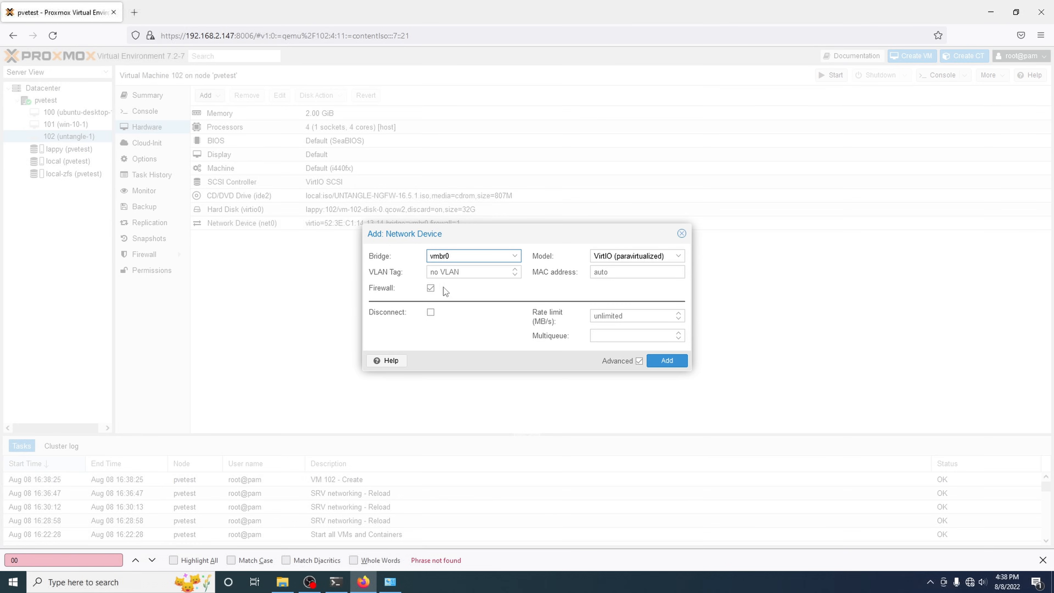
pyautogui.click(453, 261)
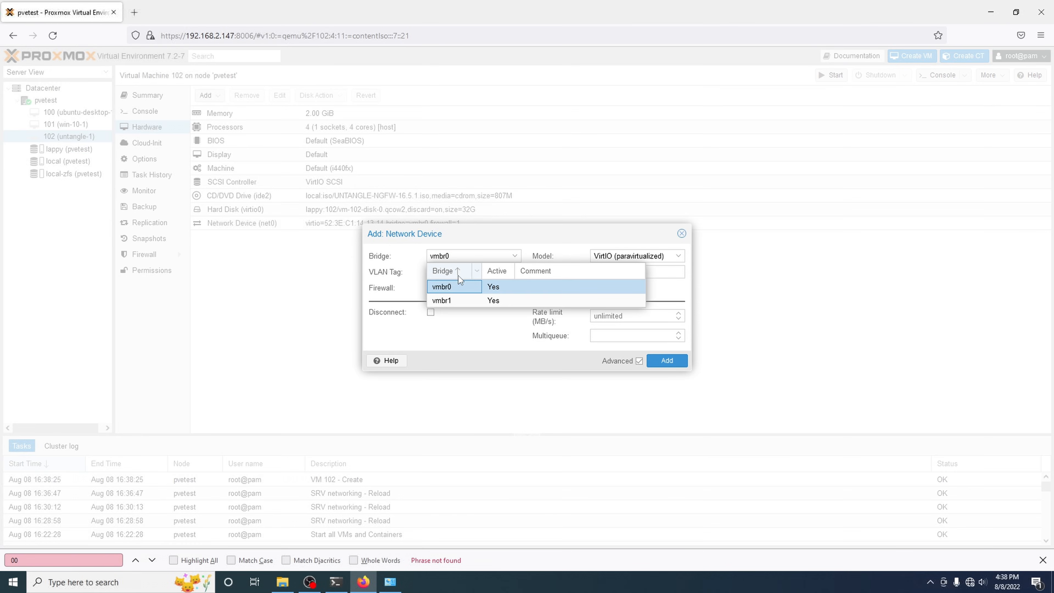
pyautogui.click(448, 296)
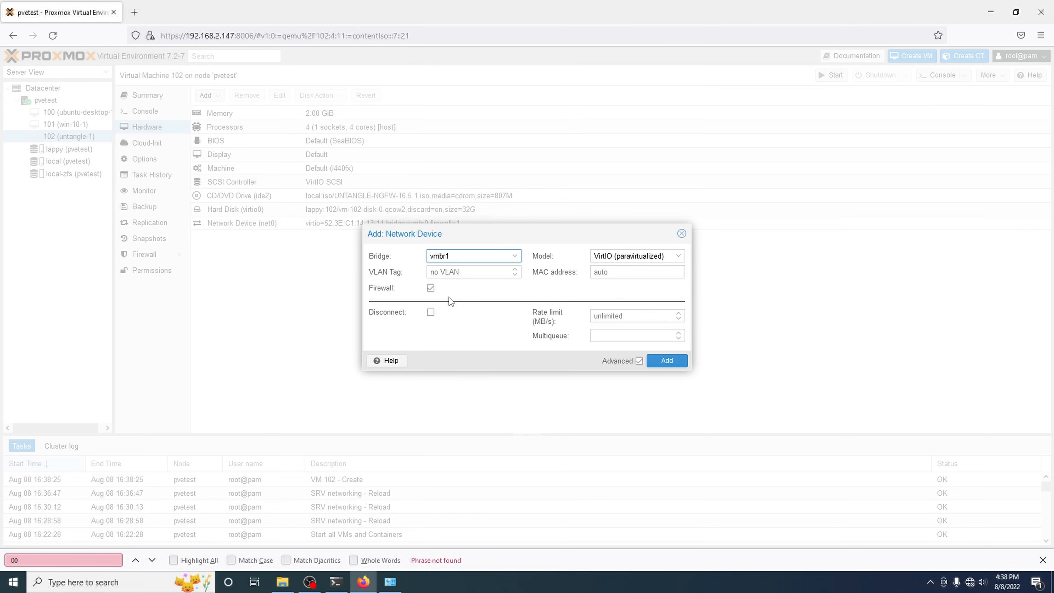
pyautogui.click(605, 257)
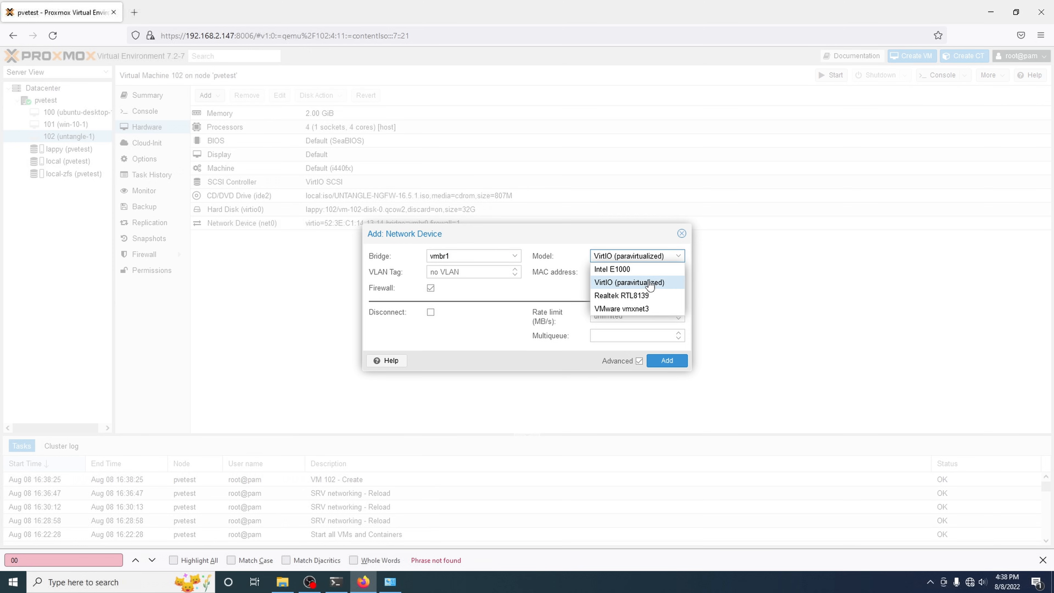
pyautogui.click(632, 286)
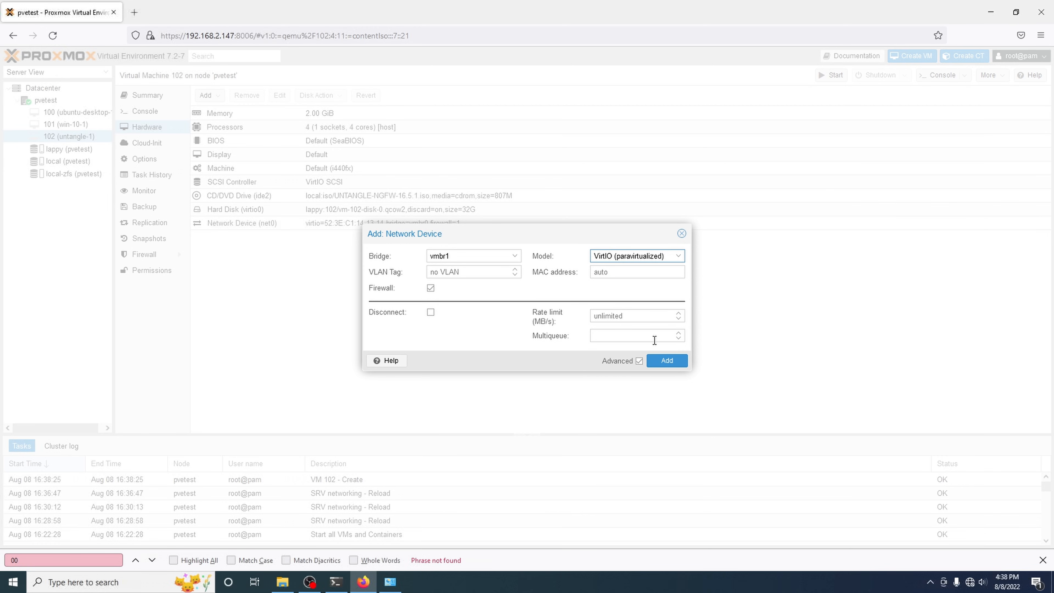
pyautogui.click(664, 361)
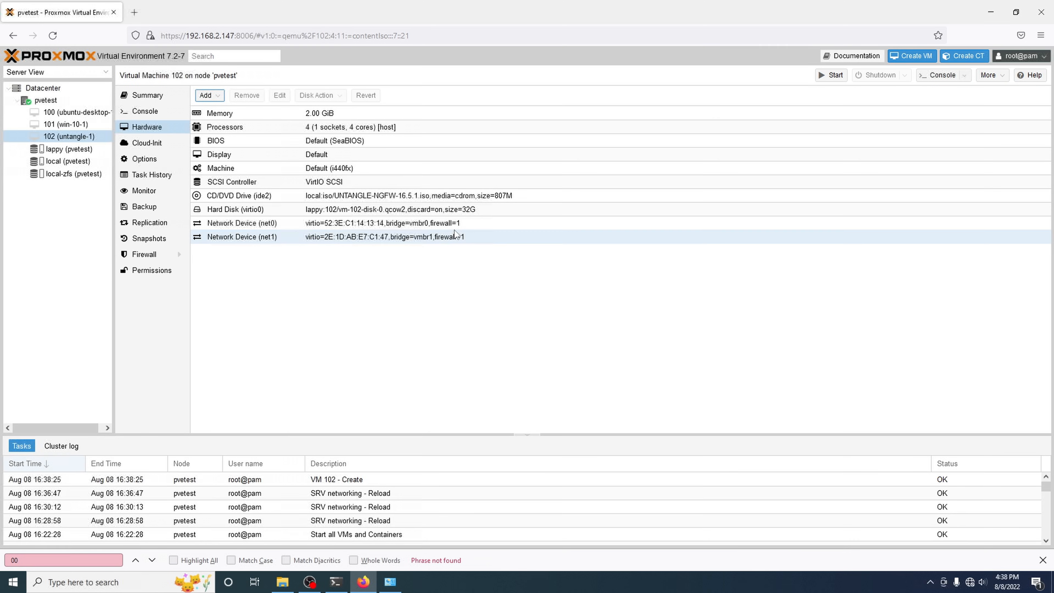
# Step: Start VM 102, open its console, and boot the non-graphical Install option
pyautogui.click(829, 75)
pyautogui.click(941, 75)
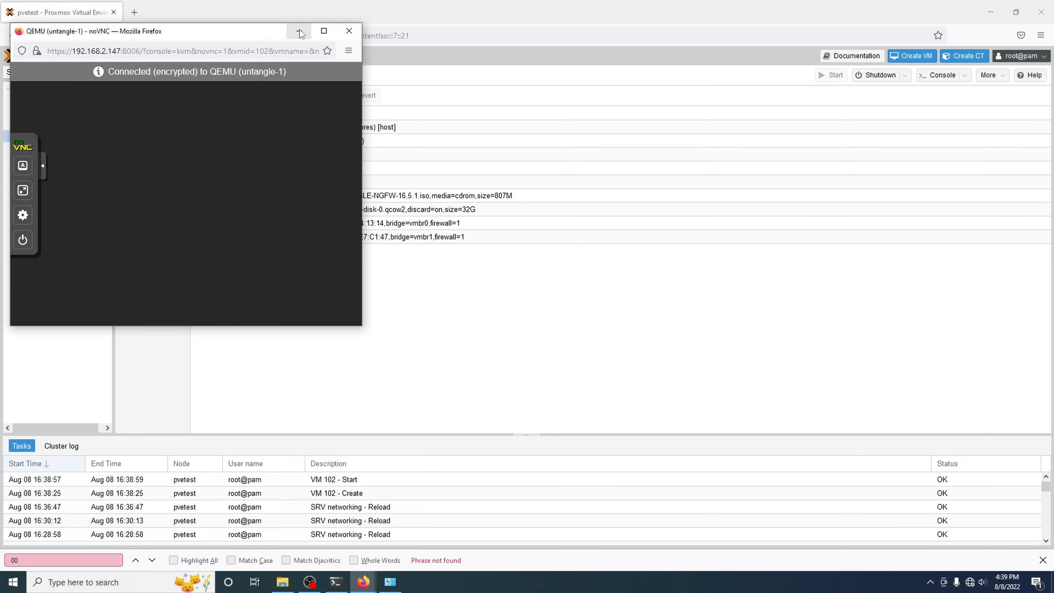
pyautogui.moveTo(278, 33); pyautogui.dragTo(525, 70)
pyautogui.press('Down')
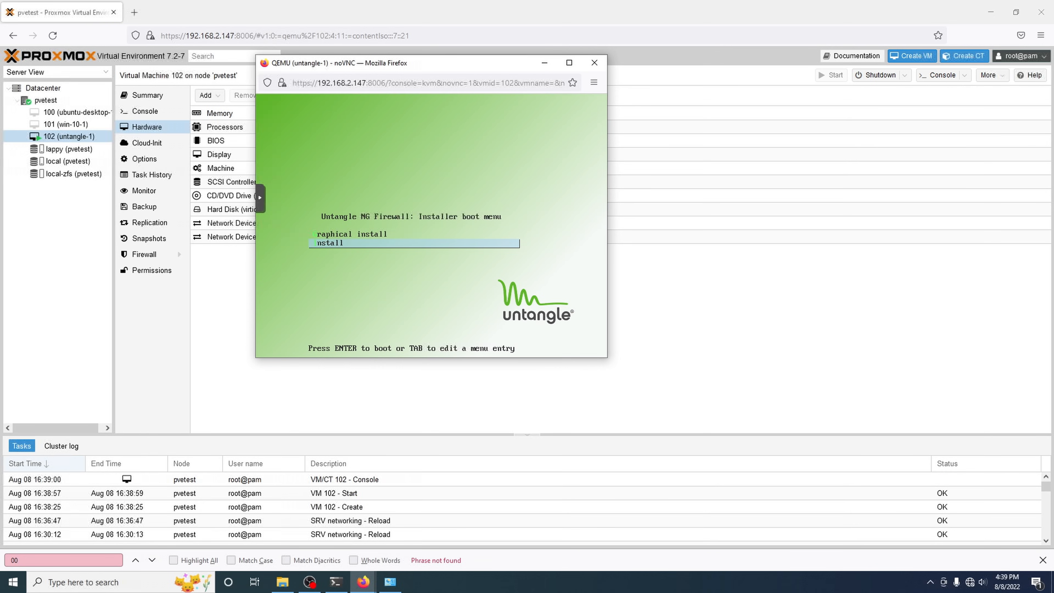
pyautogui.press('Return')
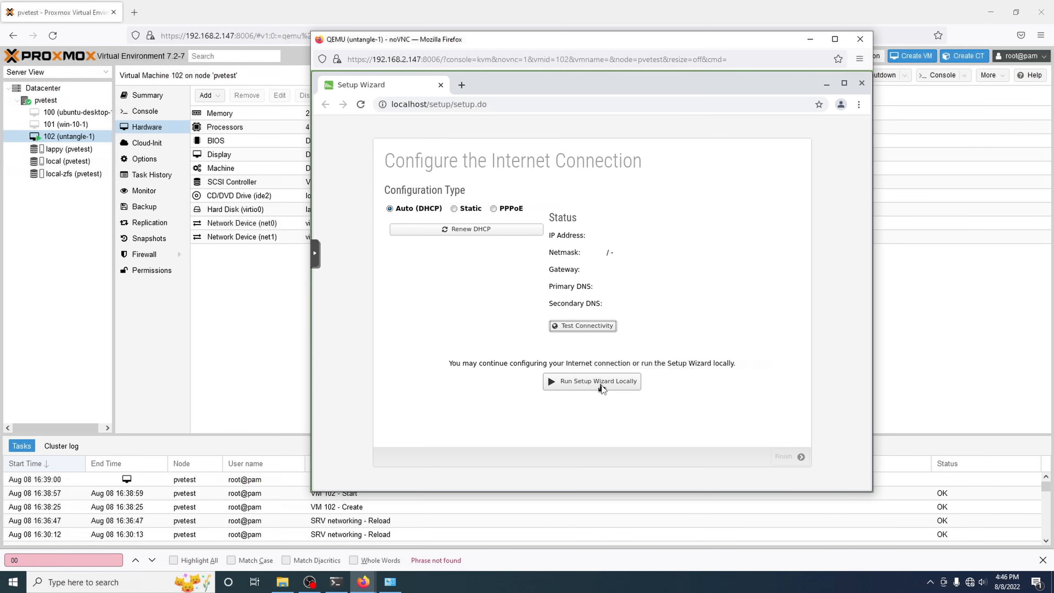
# Step: Run the setup wizard, accept the licence, set the admin password, and choose Home install type
pyautogui.click(601, 386)
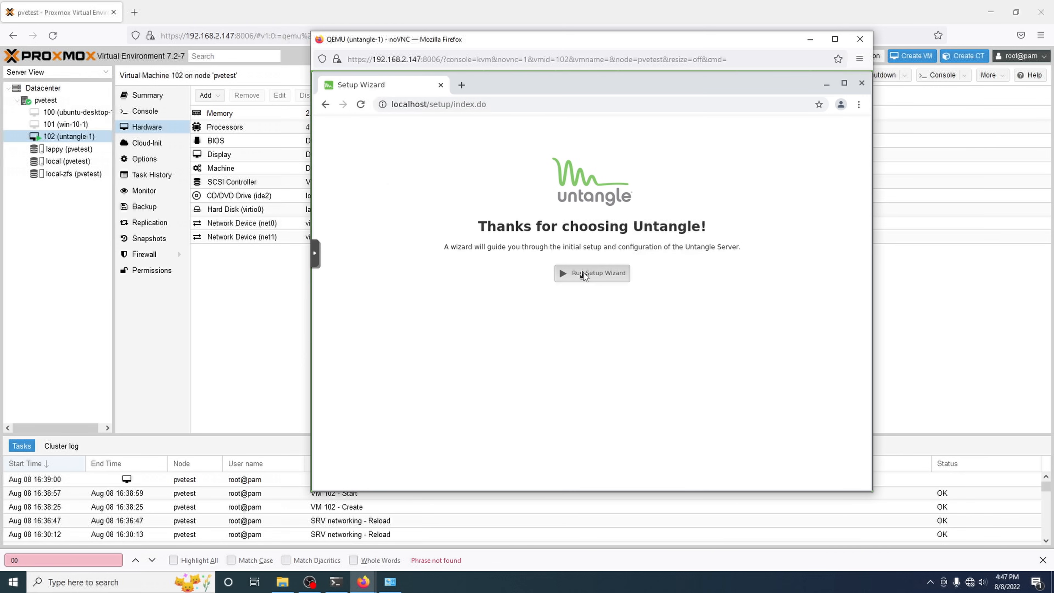
pyautogui.click(584, 274)
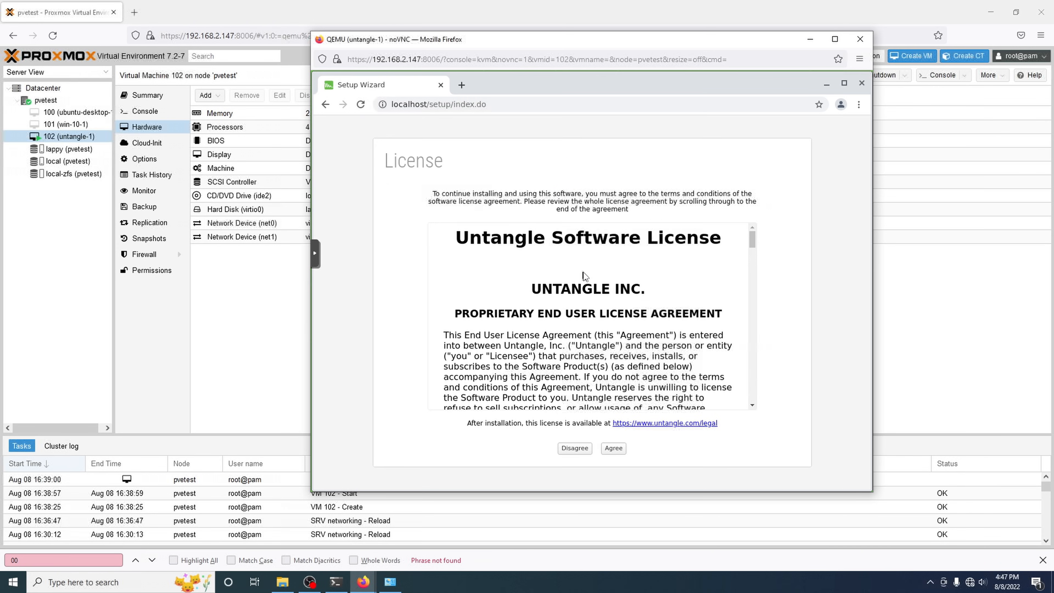
pyautogui.click(613, 448)
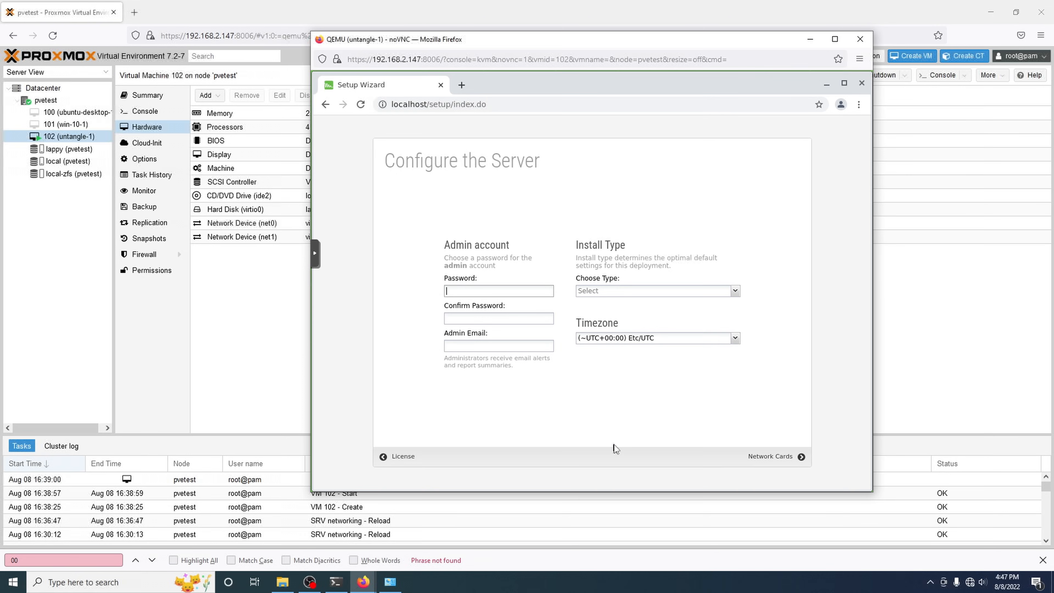
pyautogui.write('*******')
pyautogui.click(533, 323)
pyautogui.write('*******')
pyautogui.click(624, 290)
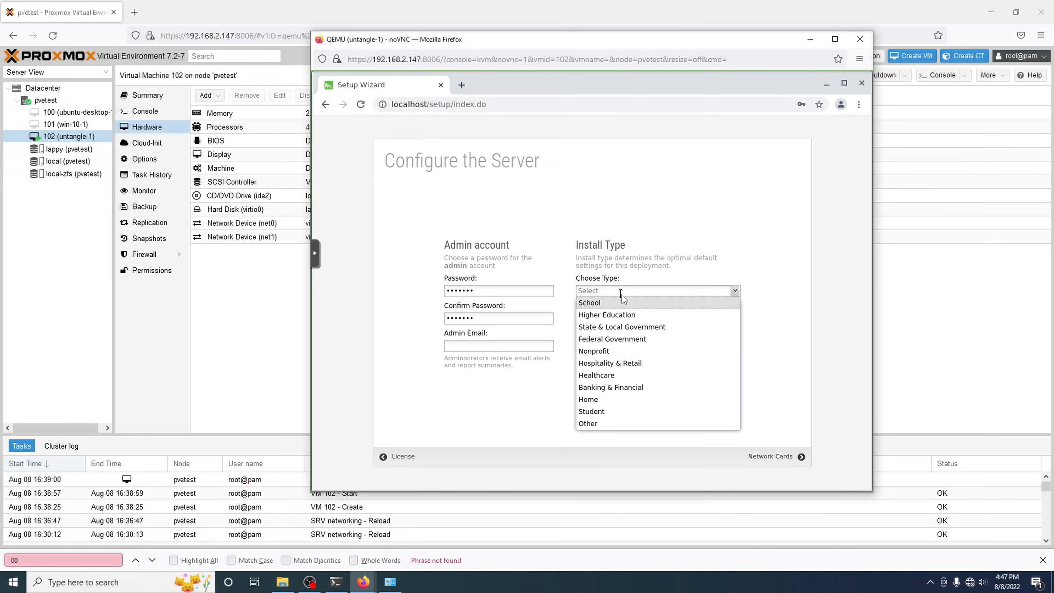
pyautogui.click(617, 400)
pyautogui.click(781, 459)
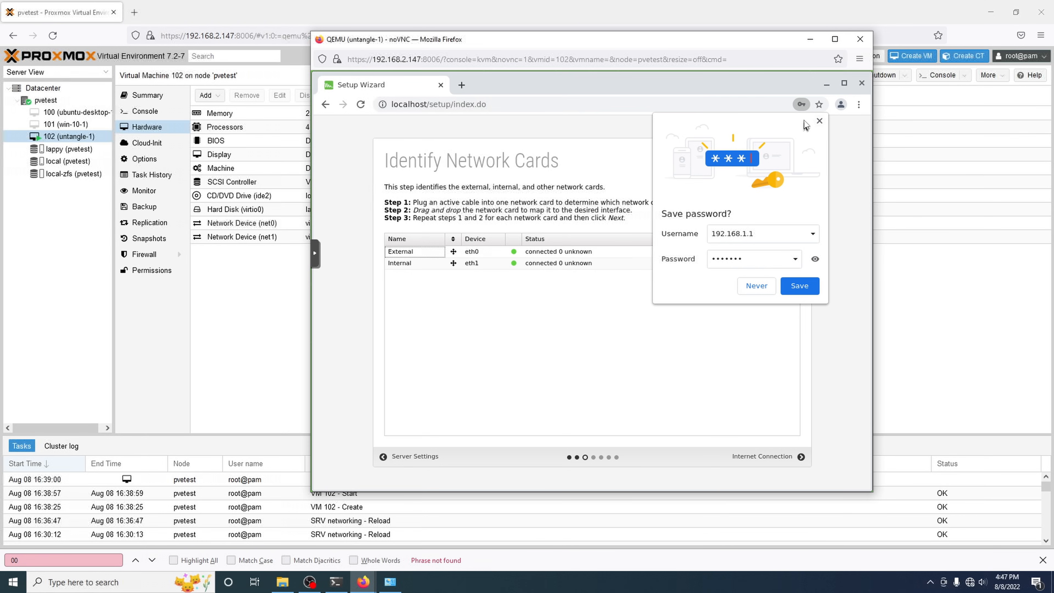
# Step: Map eth1 to External and eth0 to Internal, then save the card mapping
pyautogui.click(819, 121)
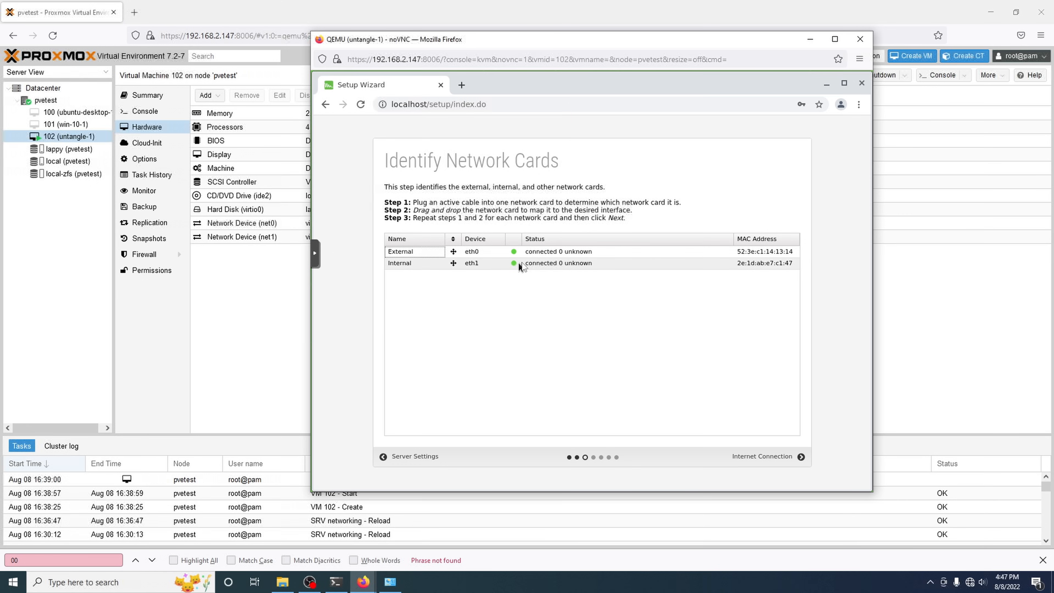
pyautogui.moveTo(564, 45); pyautogui.dragTo(710, 77)
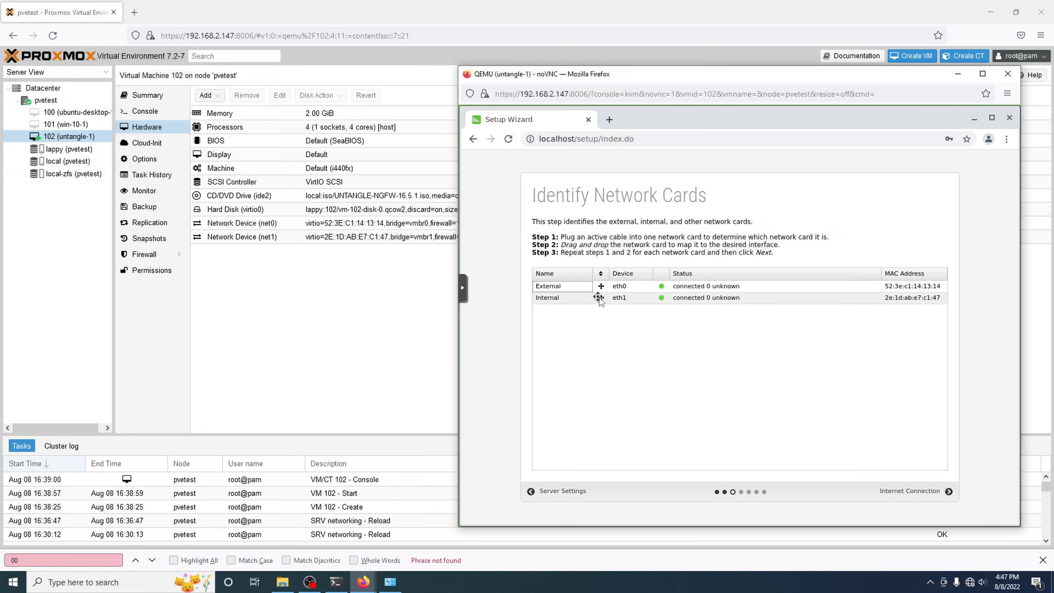
pyautogui.moveTo(600, 297); pyautogui.dragTo(599, 287)
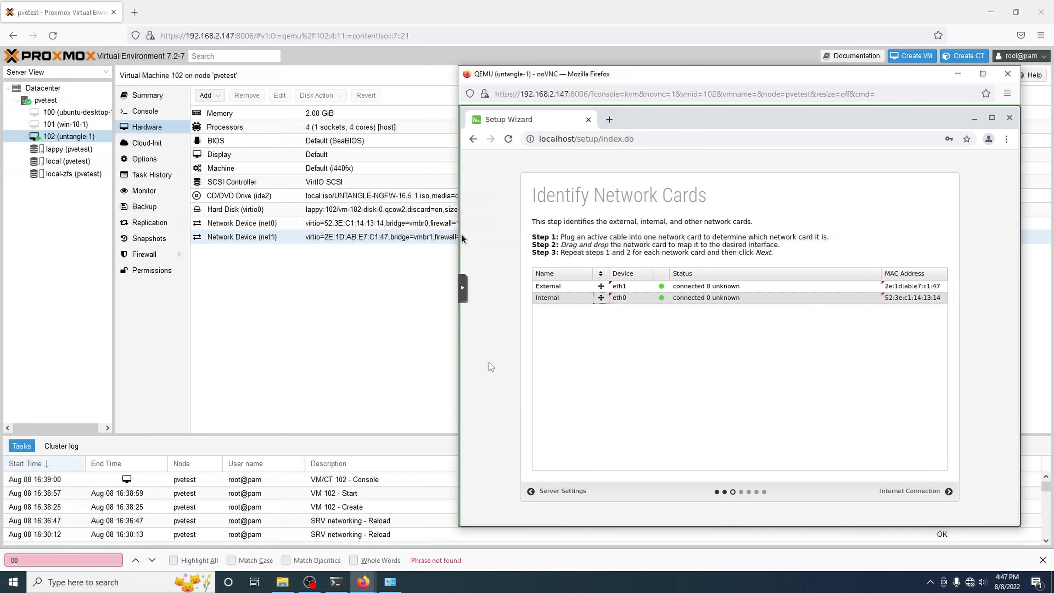
pyautogui.click(923, 492)
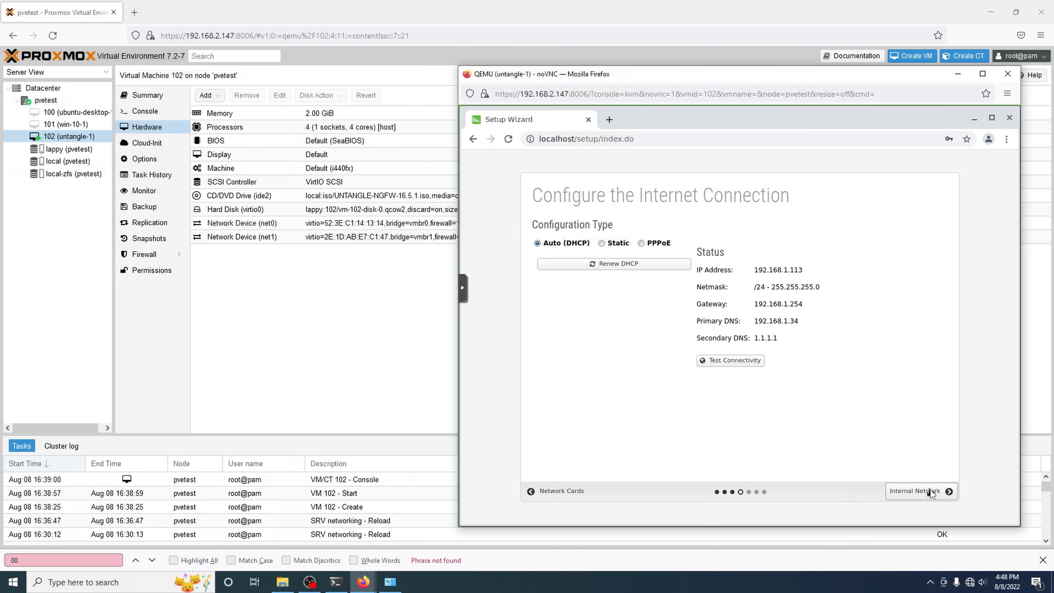
# Step: Accept the DHCP internet connection and the 192.168.2.1 internal router settings
pyautogui.moveTo(775, 339); pyautogui.dragTo(742, 270)
pyautogui.click(762, 270)
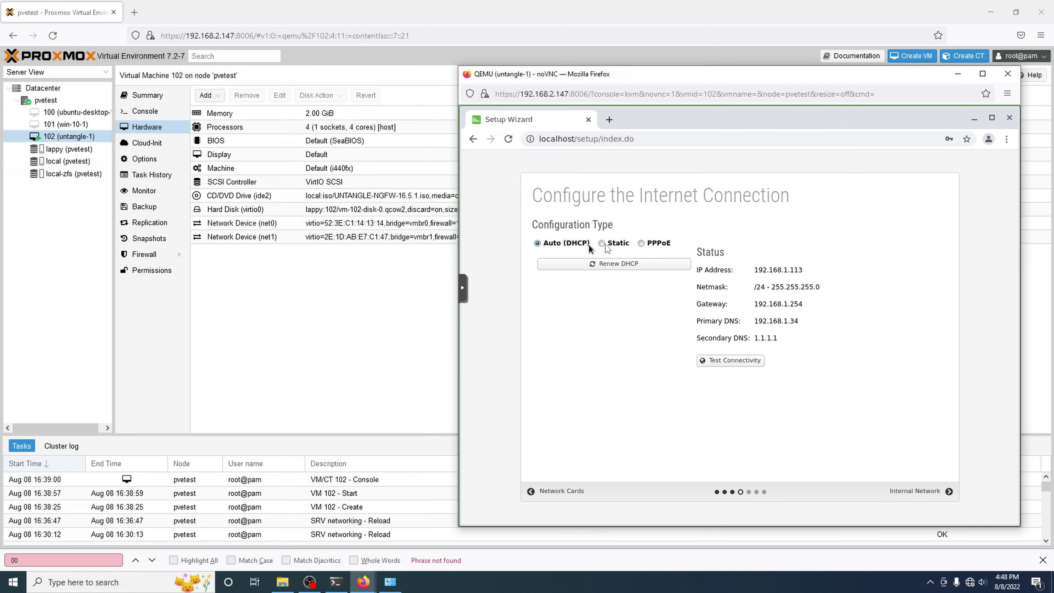
pyautogui.click(920, 491)
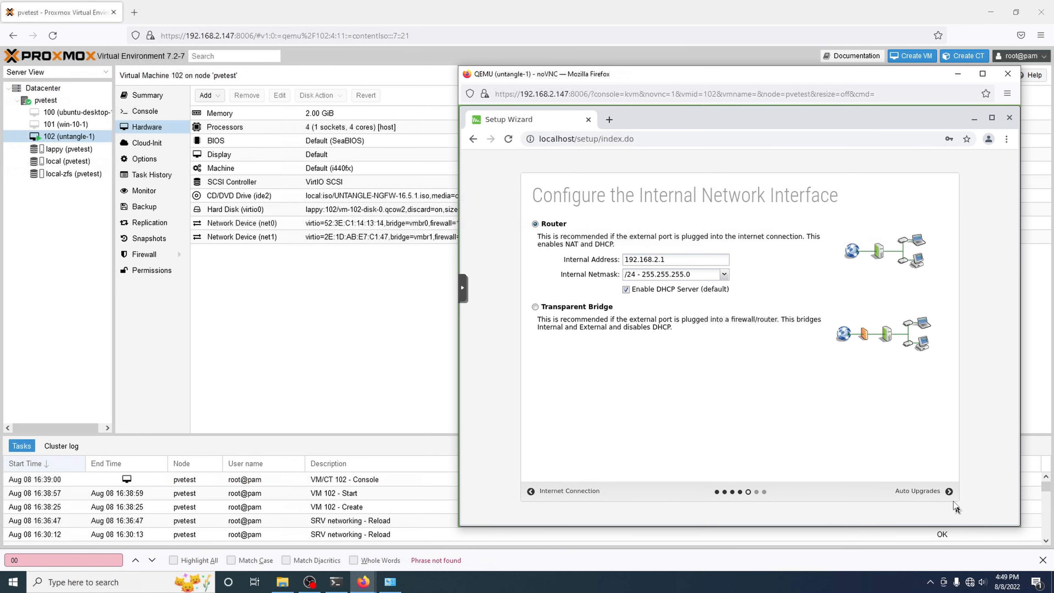
pyautogui.click(937, 492)
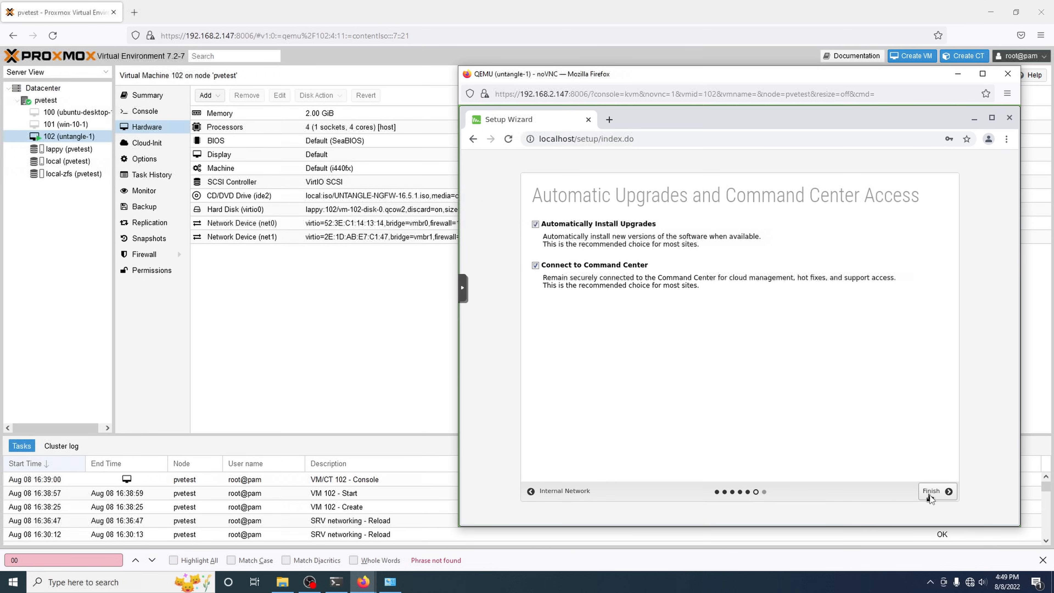
# Step: Finish the wizard, go to the dashboard, and dismiss the login and network risk prompts
pyautogui.click(937, 492)
pyautogui.click(754, 375)
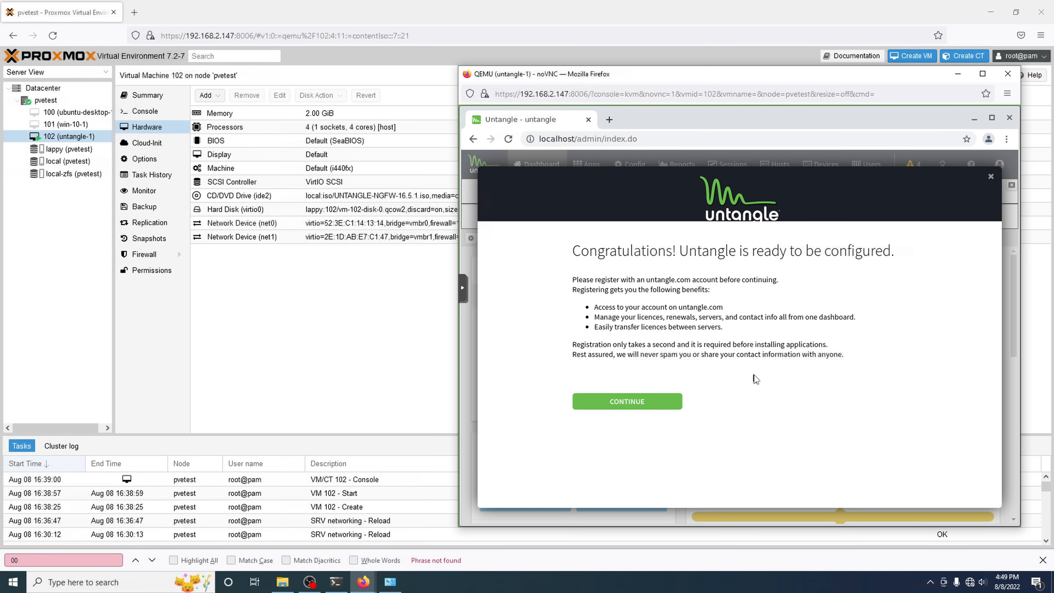
pyautogui.click(646, 399)
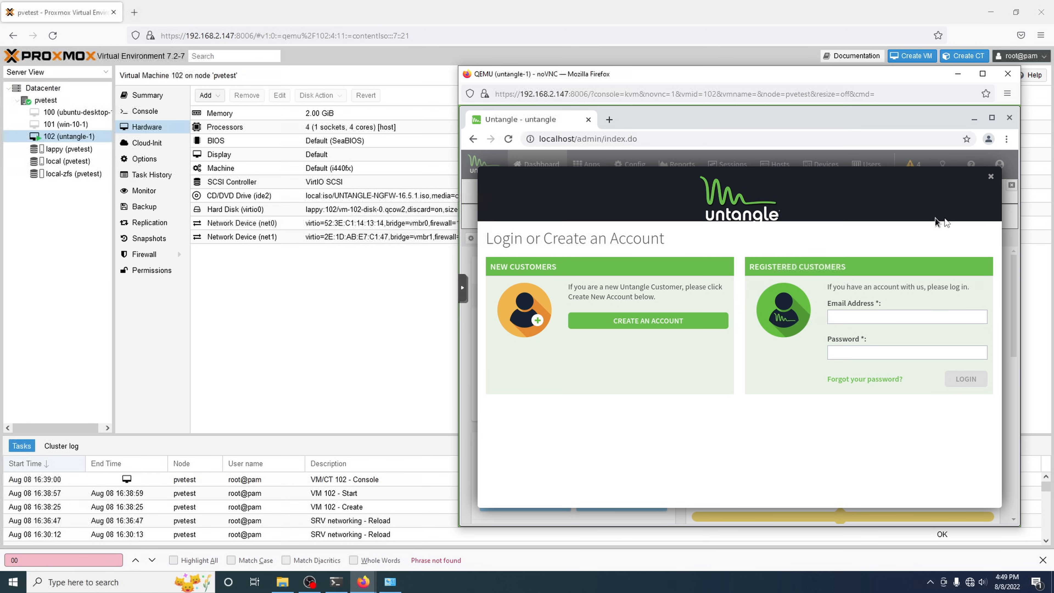
pyautogui.click(991, 176)
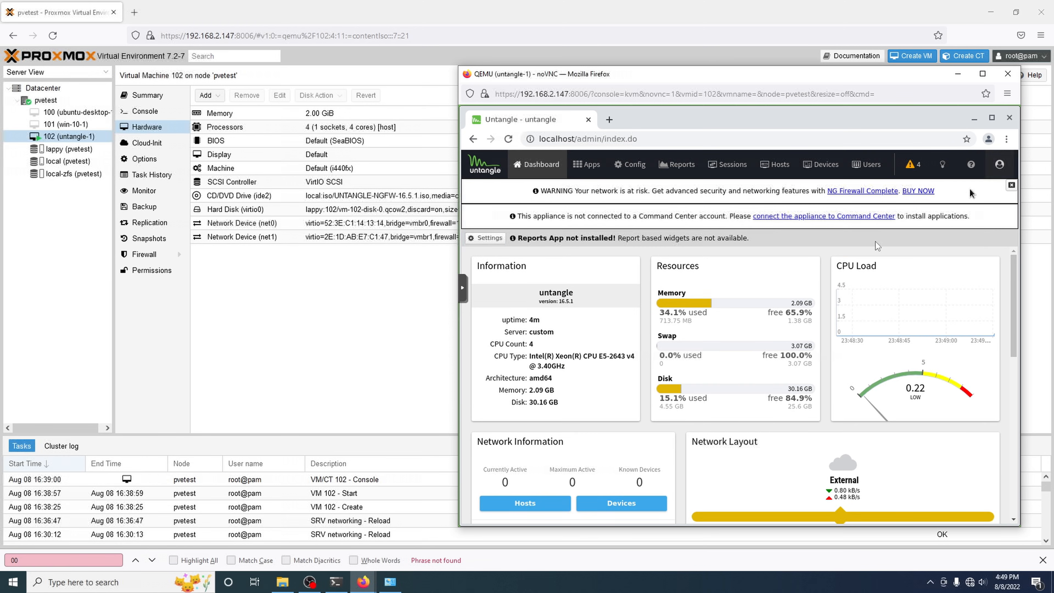
pyautogui.click(1011, 185)
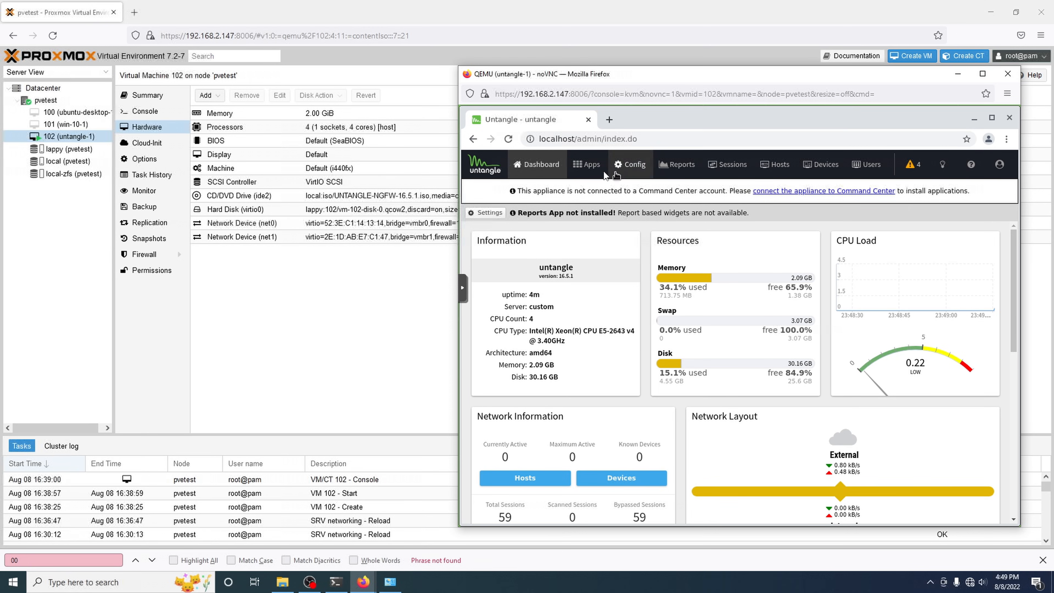
# Step: Browse Untangle's Apps and Config pages to view the network's current devices
pyautogui.click(586, 168)
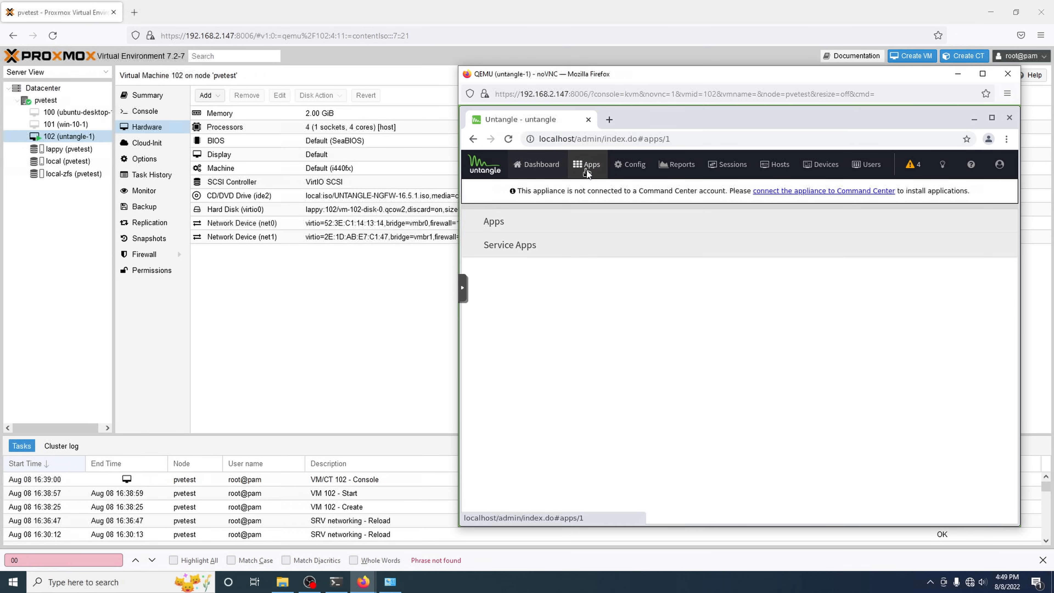
pyautogui.click(647, 169)
pyautogui.click(526, 267)
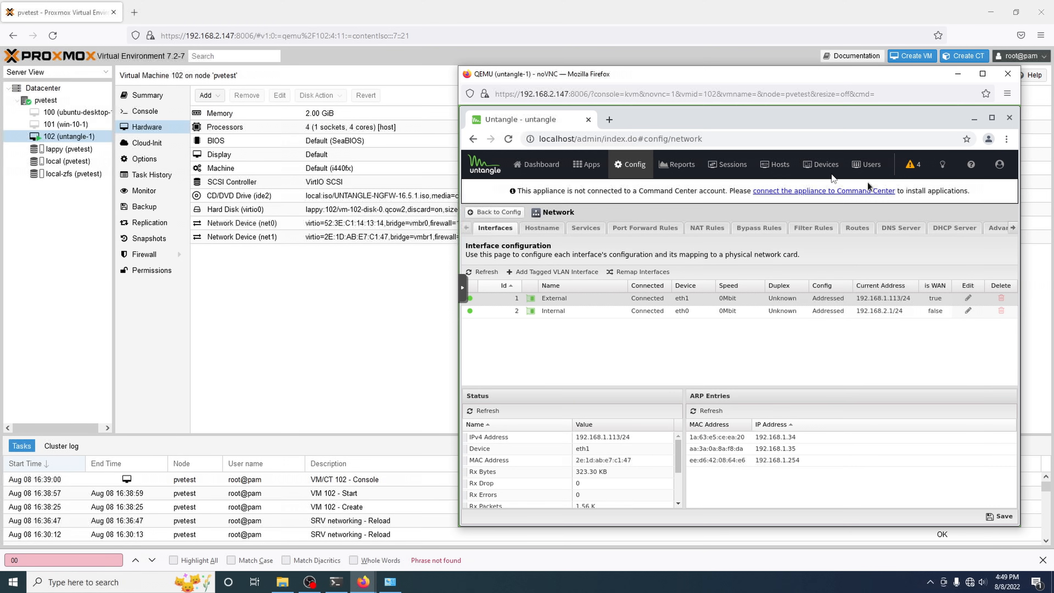
pyautogui.click(804, 165)
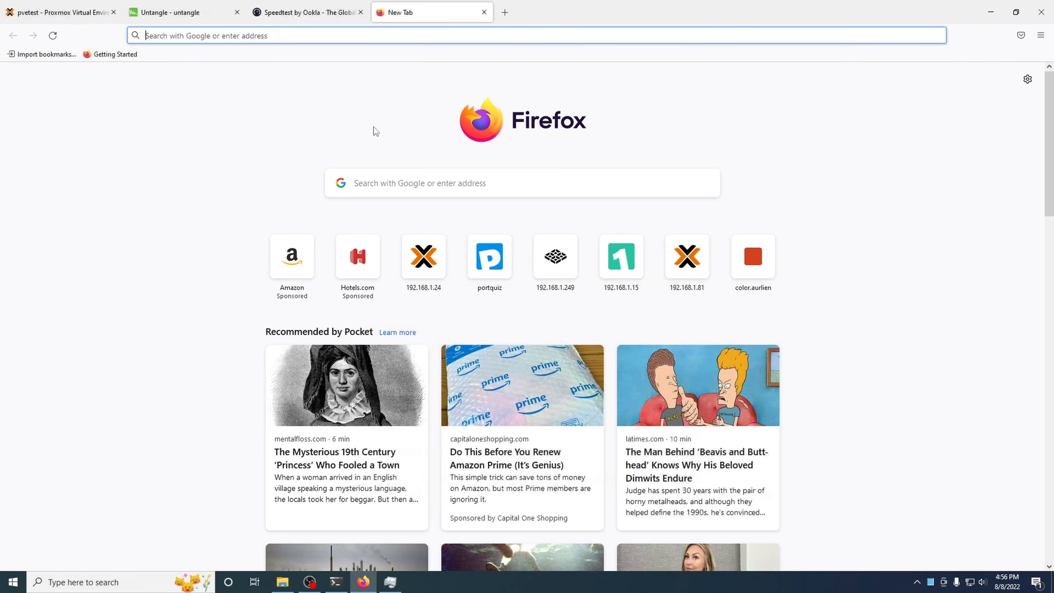
# Step: Close the empty tab, dismiss the Untangle login prompt, and return to Proxmox
pyautogui.hotkey('ctrl', 'w')
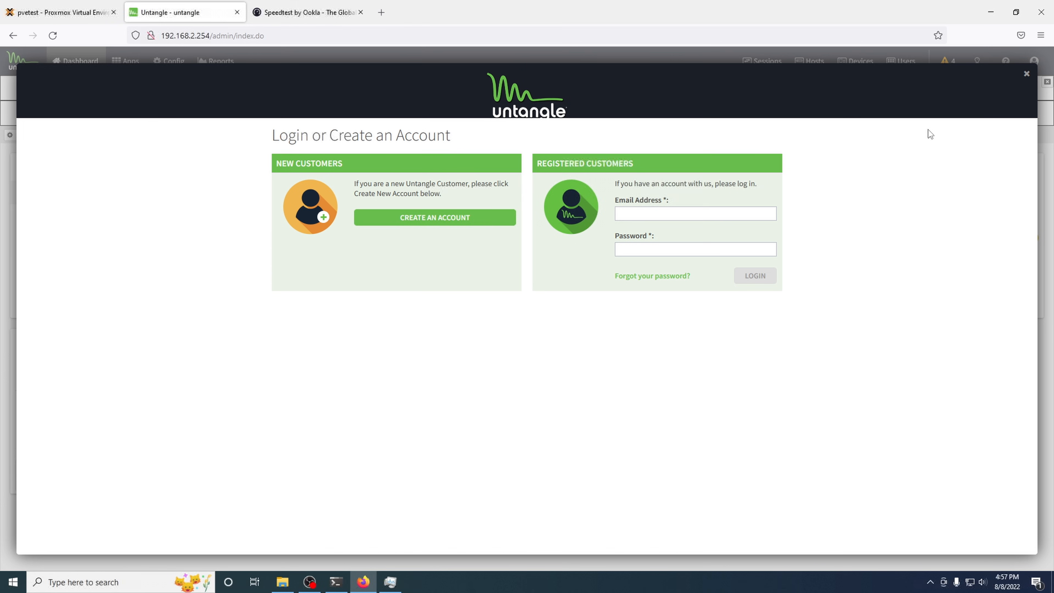
pyautogui.click(1026, 74)
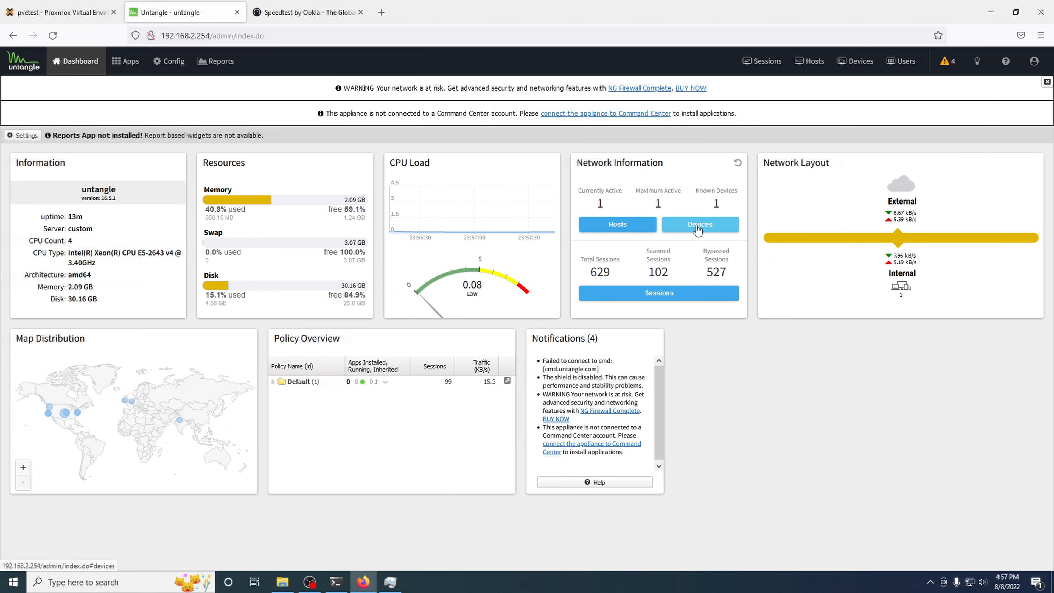
pyautogui.click(14, 13)
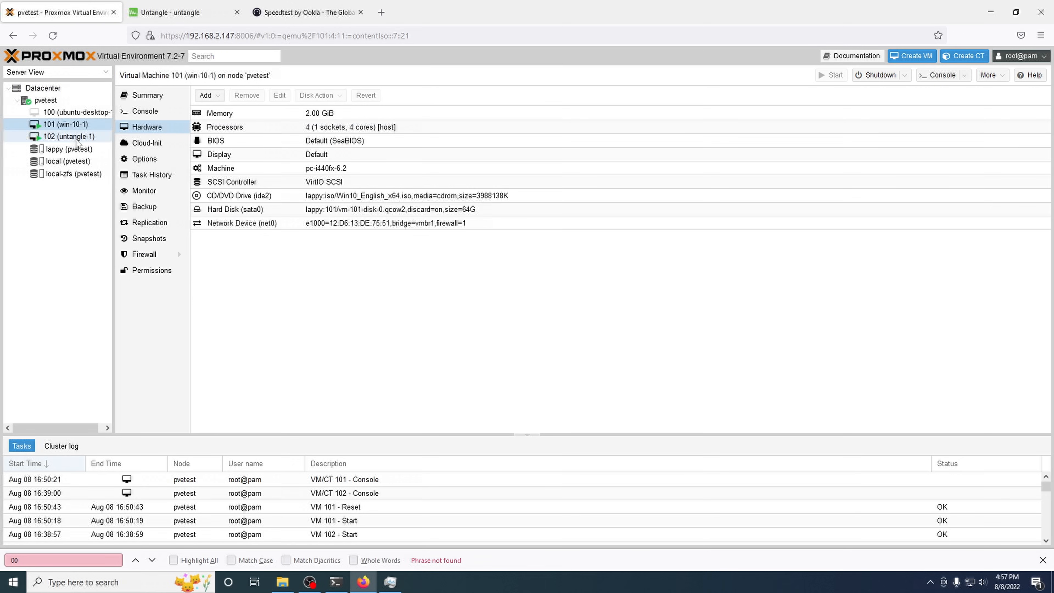
# Step: Open the win-10-1 VM console, allow pop-ups from the Proxmox host, and move the console aside
pyautogui.doubleClick(71, 125)
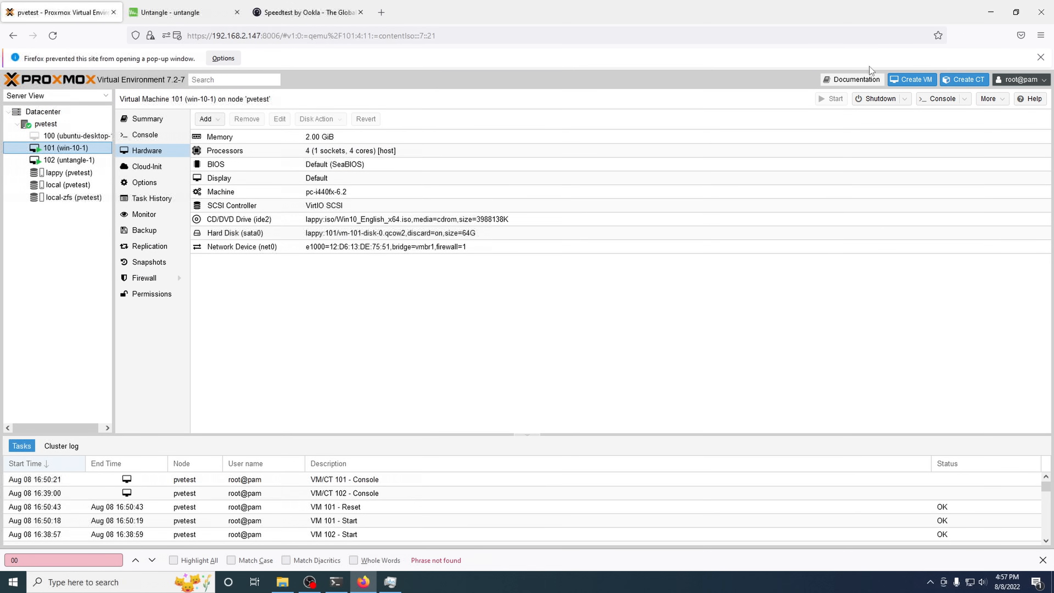
pyautogui.click(223, 58)
pyautogui.click(233, 74)
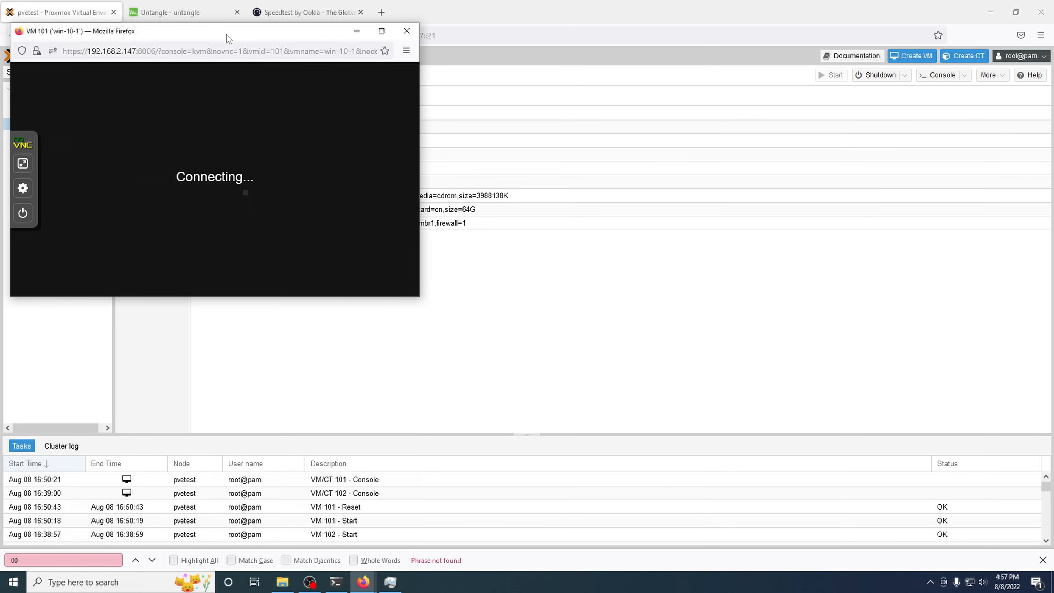
pyautogui.moveTo(227, 37); pyautogui.dragTo(696, 58)
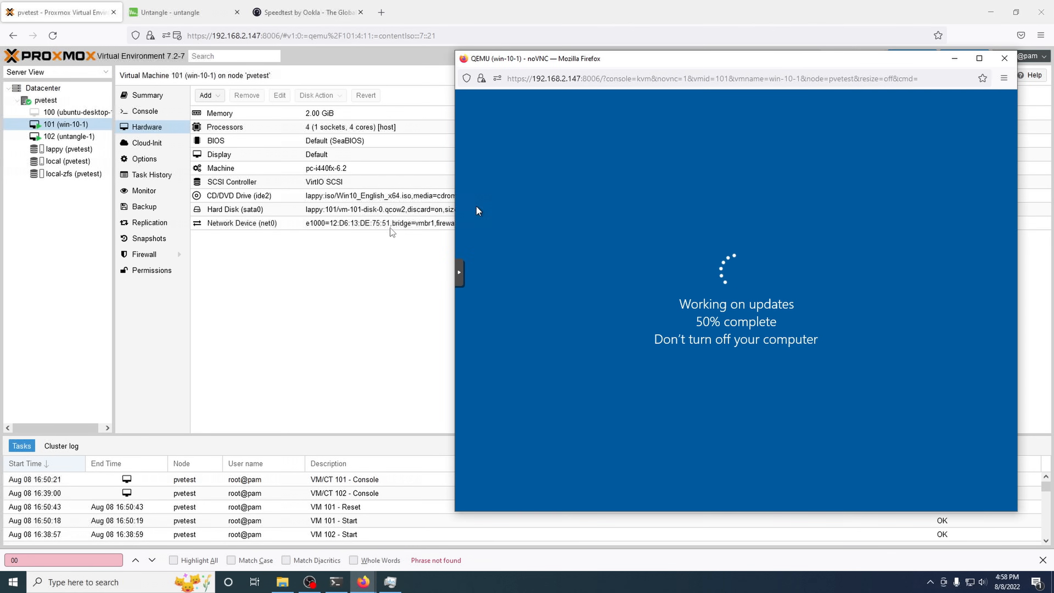
# Step: Switch VM 101's network device from bridge vmbr1 to vmbr0
pyautogui.click(390, 224)
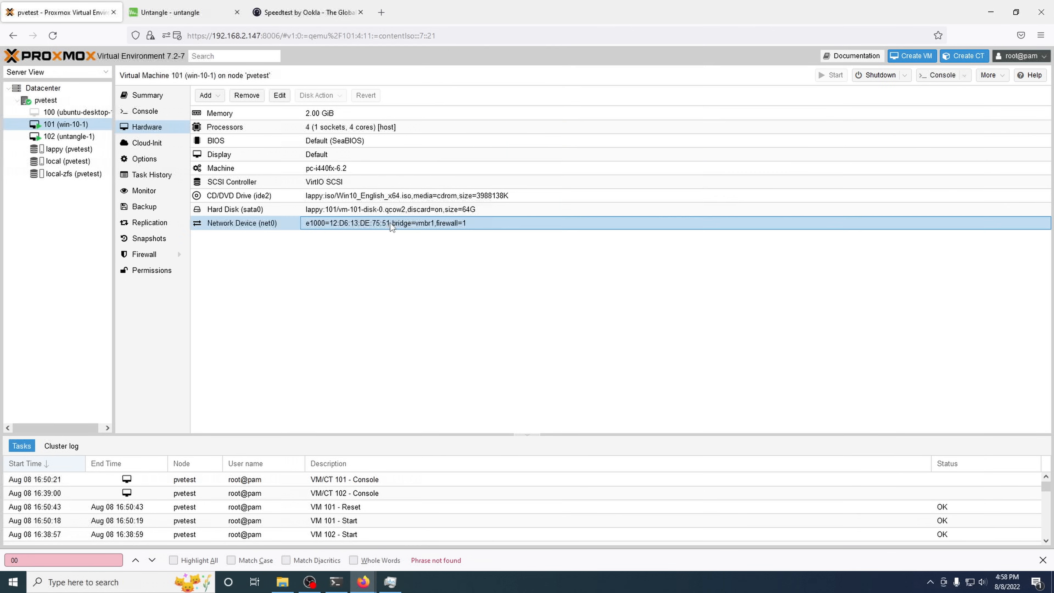
pyautogui.click(278, 97)
pyautogui.click(479, 256)
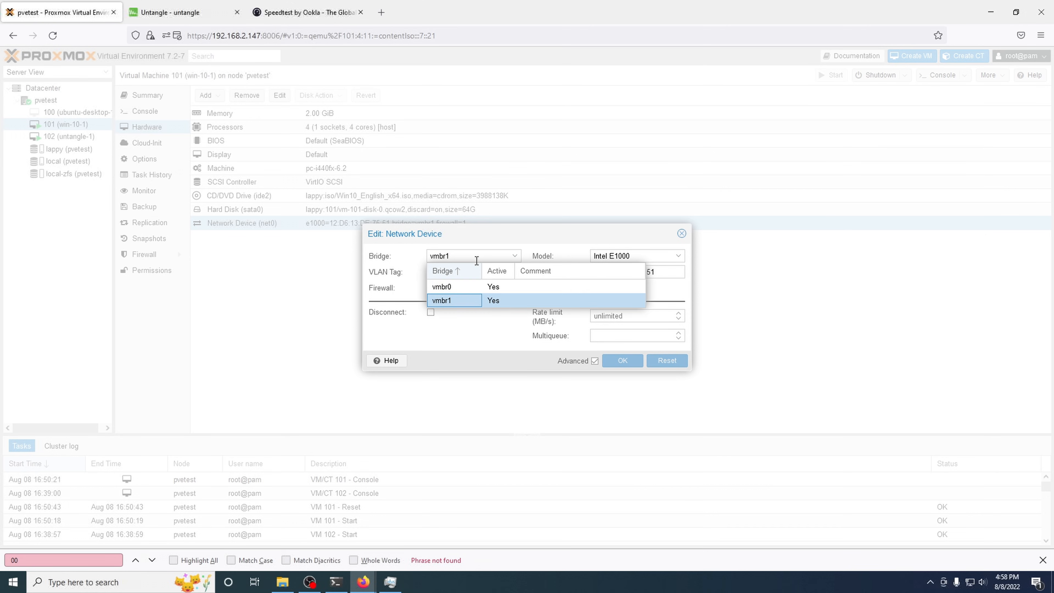
pyautogui.click(475, 286)
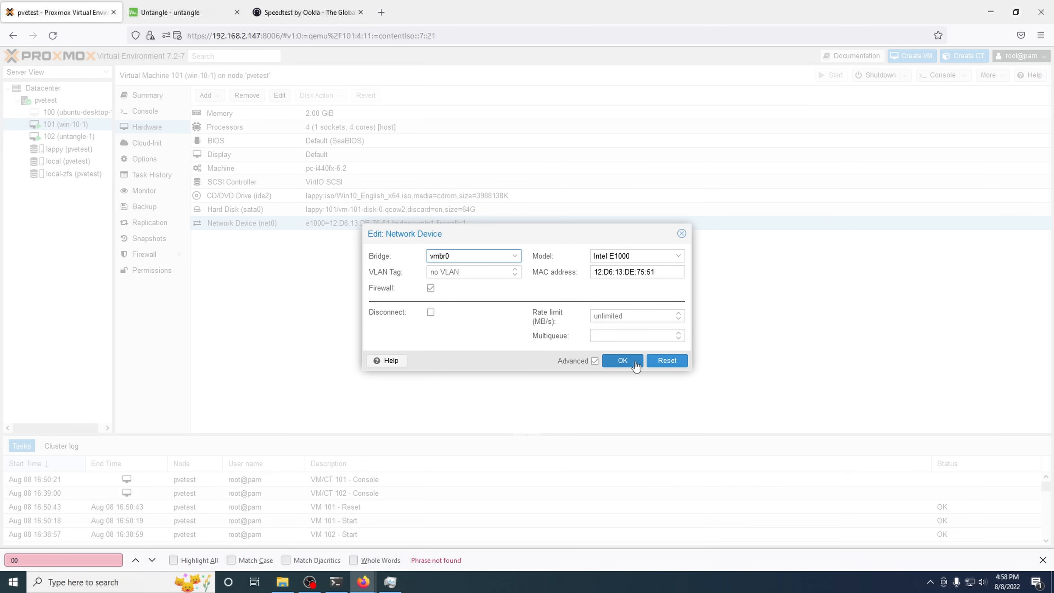
pyautogui.click(635, 361)
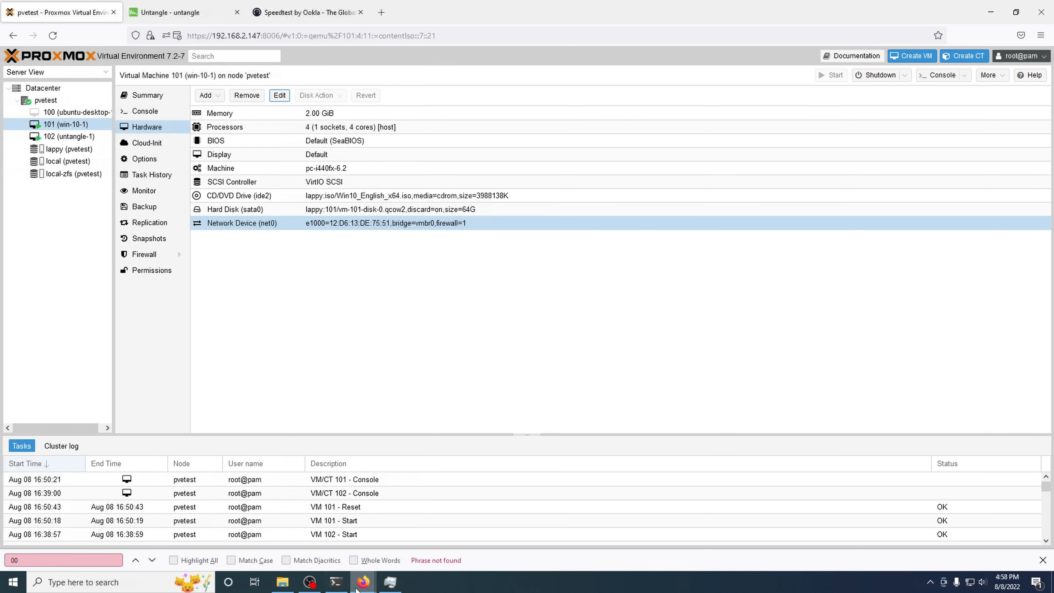
pyautogui.click(335, 581)
pyautogui.click(335, 582)
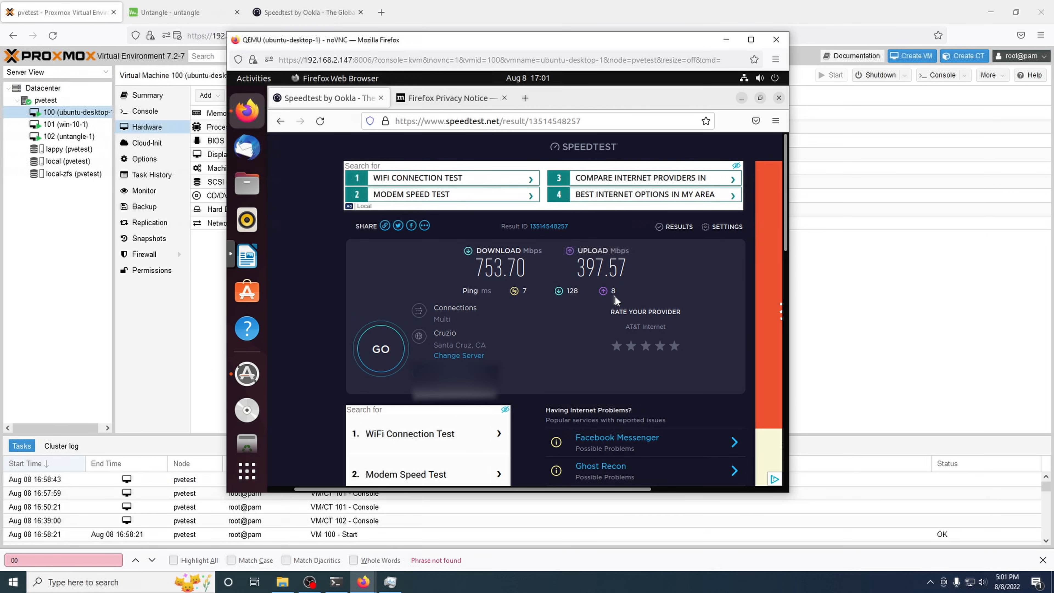
# Step: Minimize VM 100's noVNC console window that shows the speed-test results
pyautogui.click(728, 40)
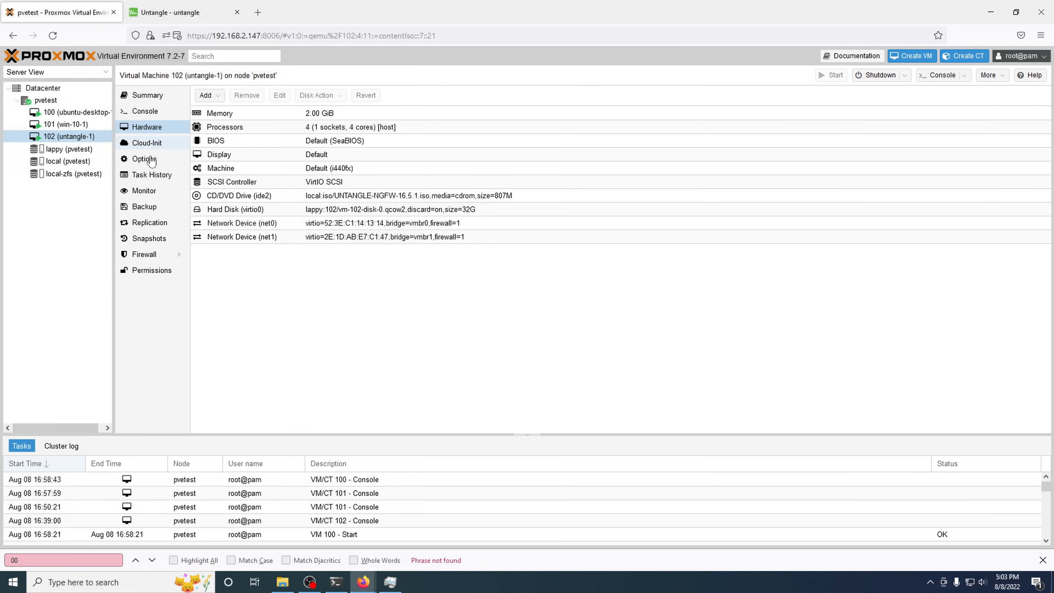
# Step: Create a RAM-inclusive snapshot of VM 102 named 'preupgrade' and close the finished task log
pyautogui.click(141, 240)
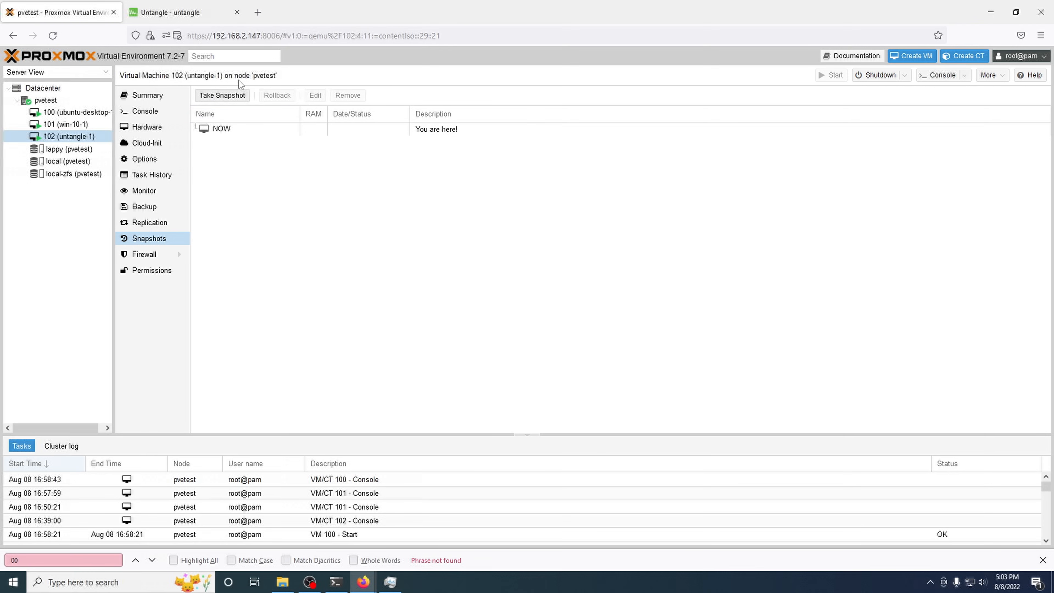
pyautogui.click(221, 97)
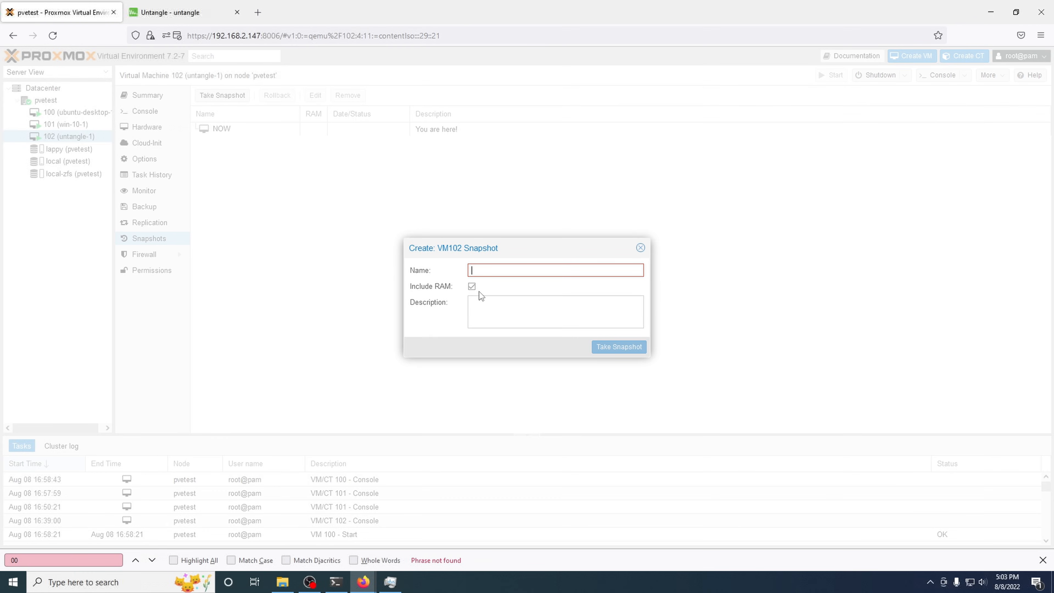
pyautogui.write('pree-')
pyautogui.press('BackSpace')
pyautogui.press('BackSpace')
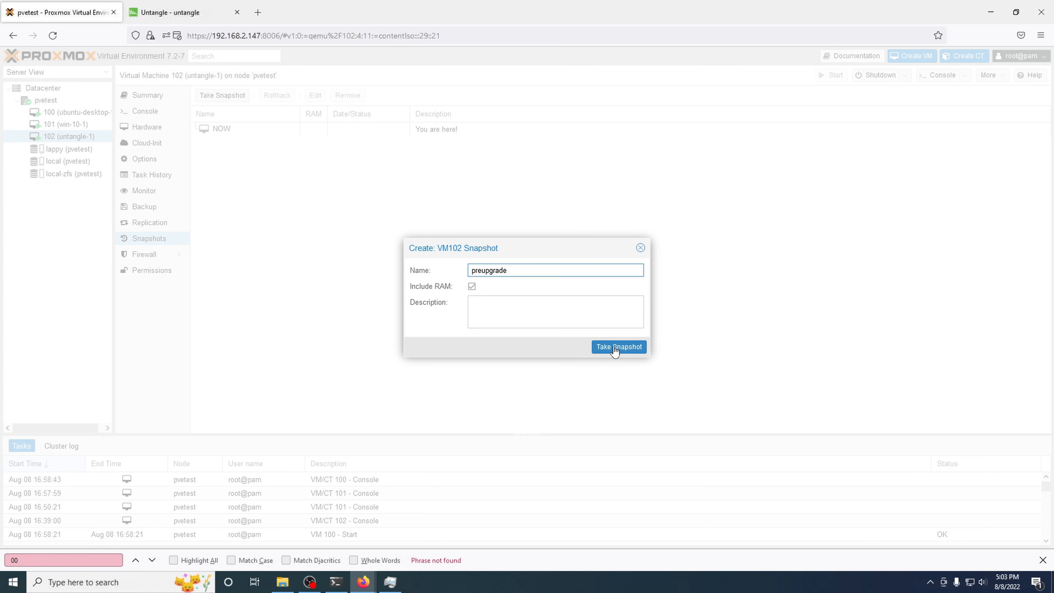
pyautogui.click(613, 347)
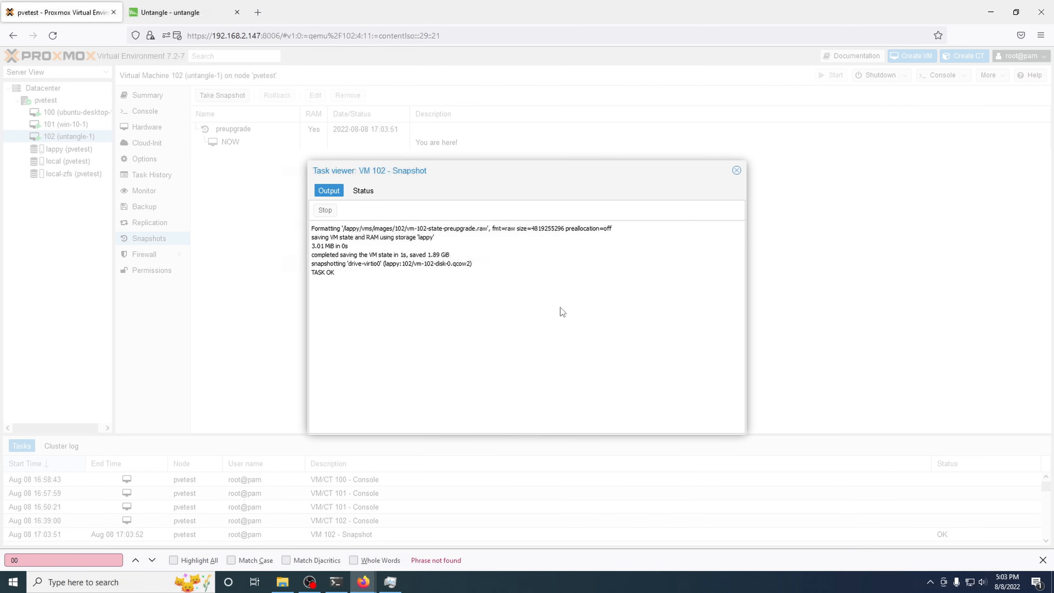
pyautogui.click(735, 171)
# Step: Point VM 103's CD/DVD drive at lappy's pfSense-CE-2.6.0-RELEASE-amd64.iso, then select VM 102
pyautogui.click(433, 130)
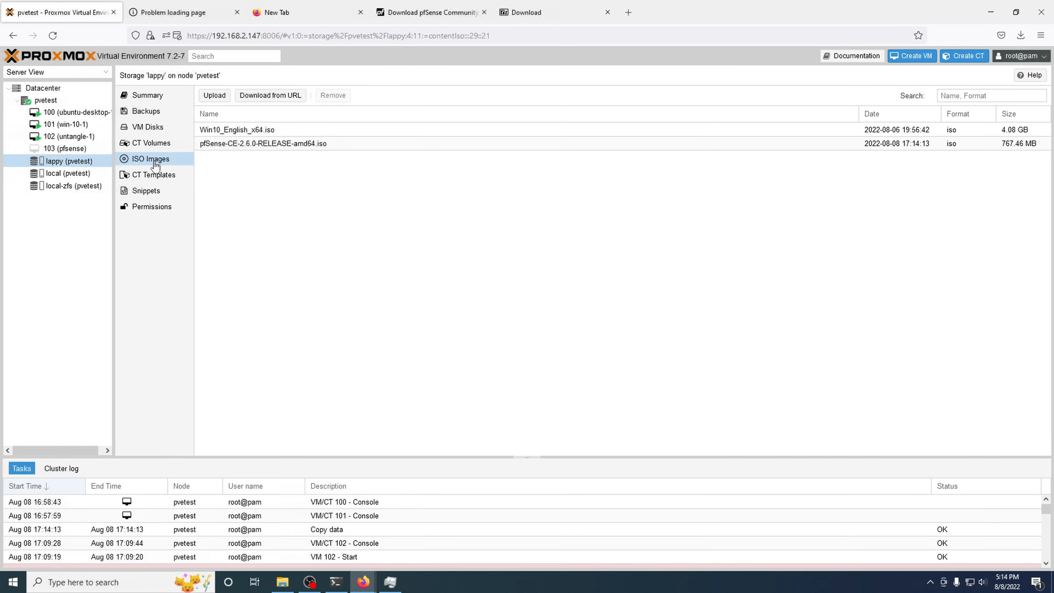
pyautogui.click(72, 149)
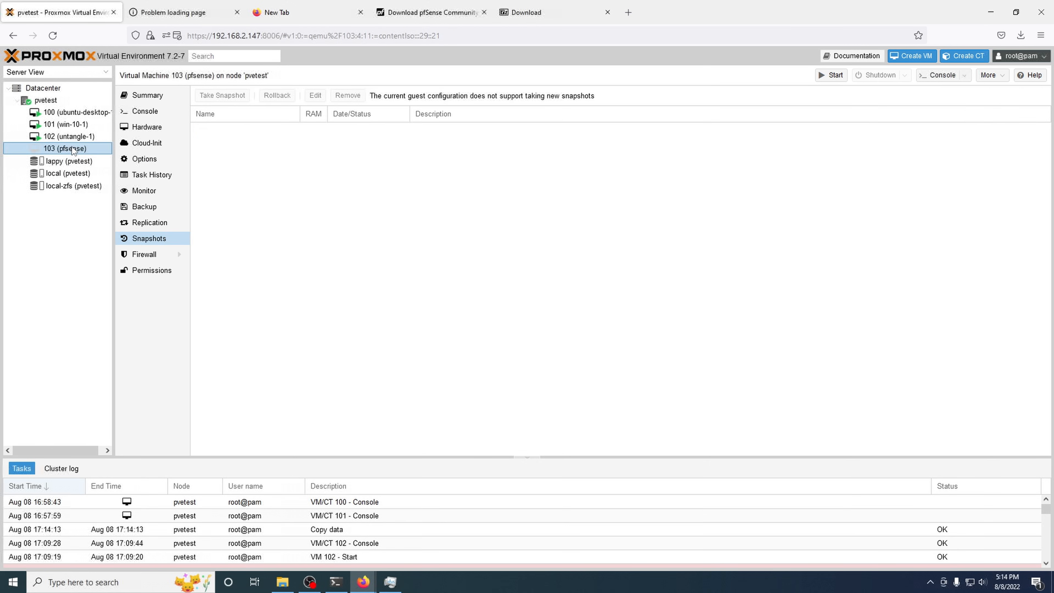
pyautogui.click(152, 128)
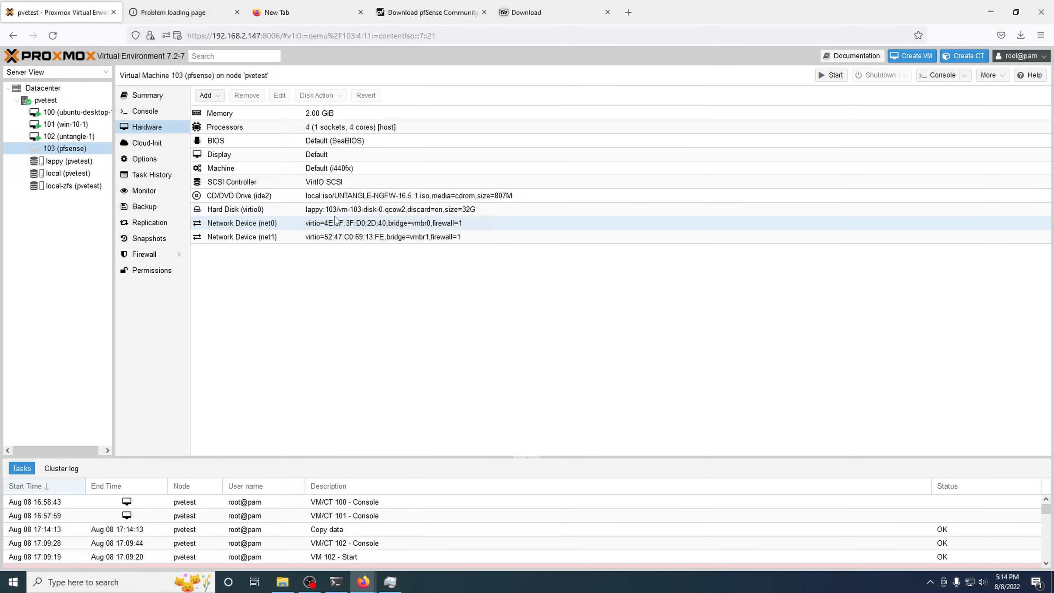
pyautogui.click(277, 198)
pyautogui.click(280, 95)
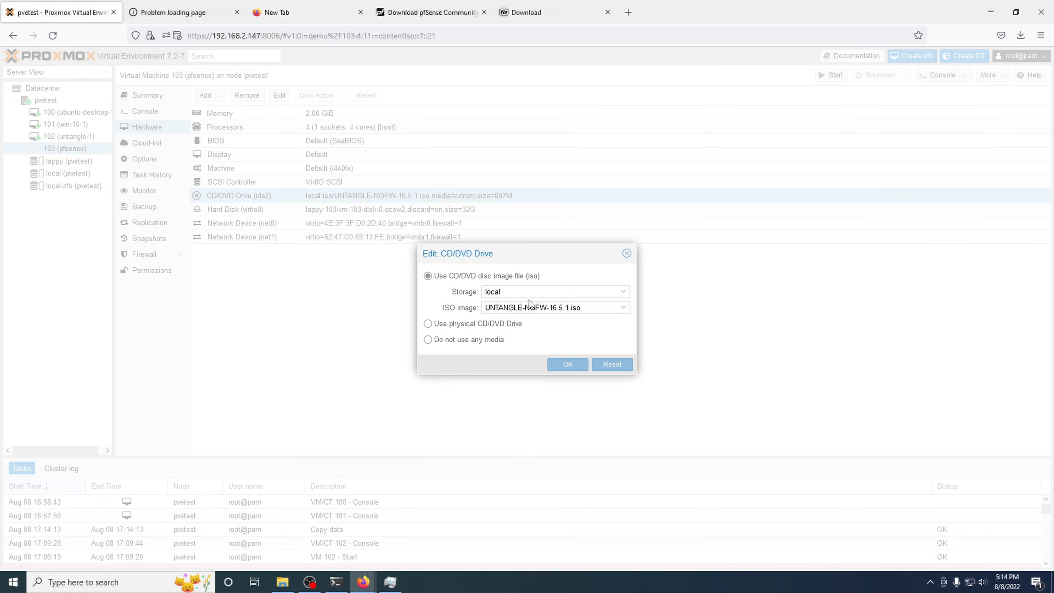
pyautogui.click(515, 290)
pyautogui.click(506, 324)
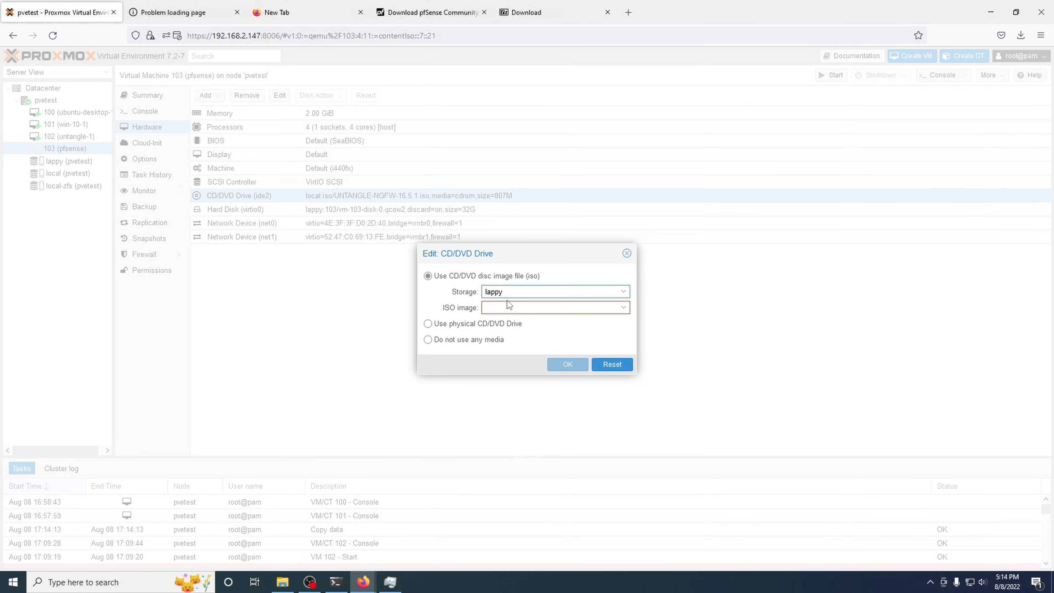
pyautogui.click(507, 308)
pyautogui.click(523, 339)
pyautogui.click(568, 364)
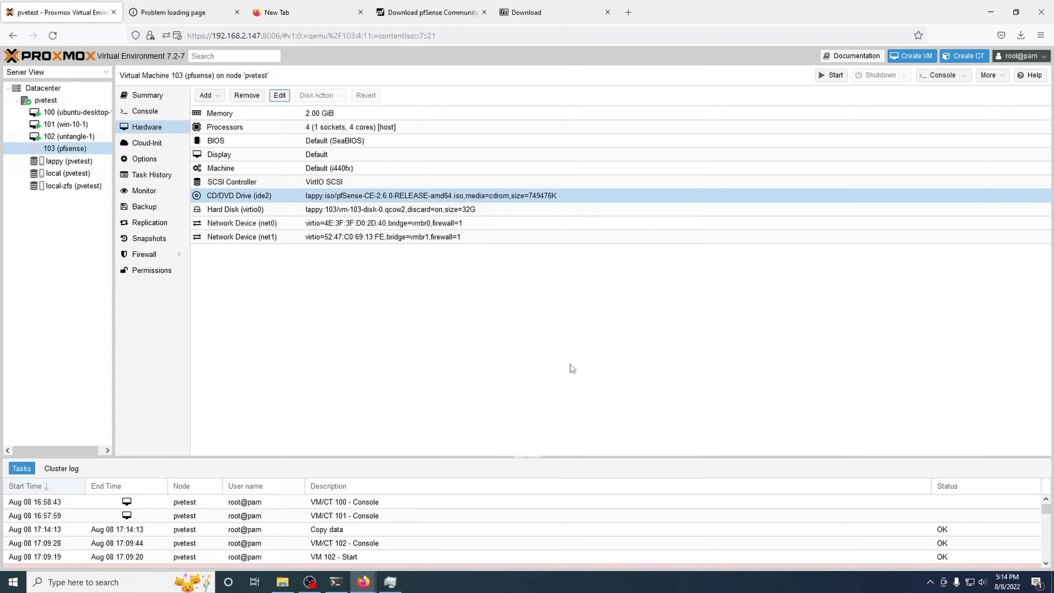
pyautogui.click(75, 137)
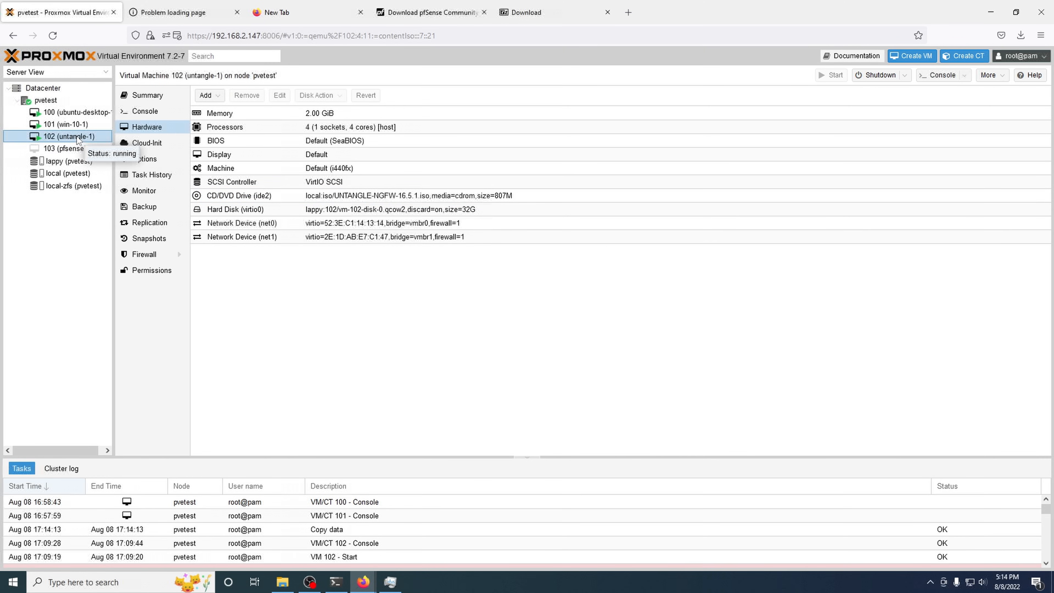
pyautogui.rightClick(77, 138)
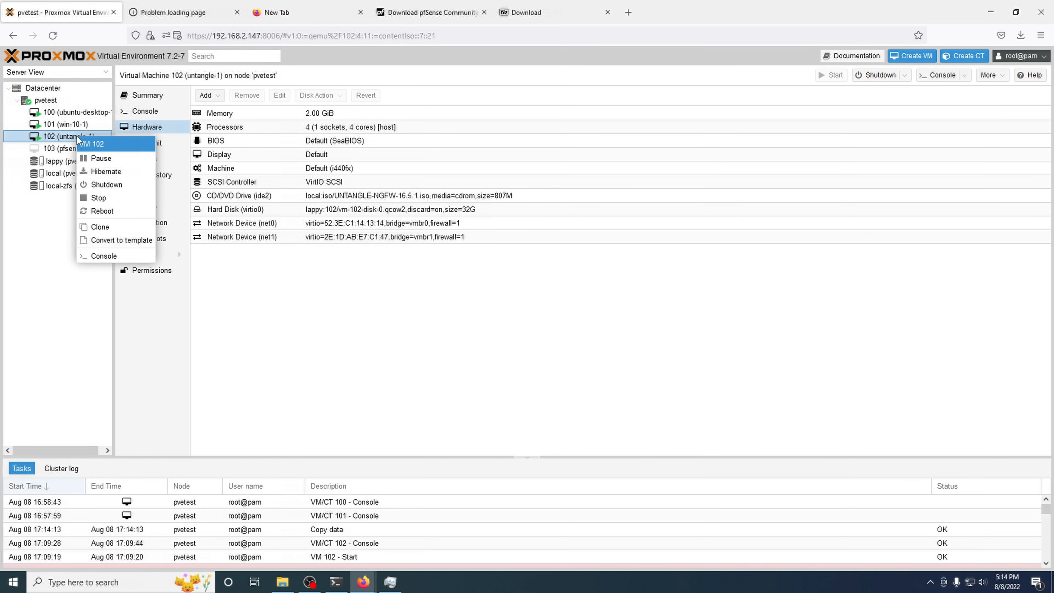
# Step: Shut down VM 102 and boot VM 103 from its DVD/CD drive via SeaBIOS
pyautogui.click(92, 185)
pyautogui.click(510, 338)
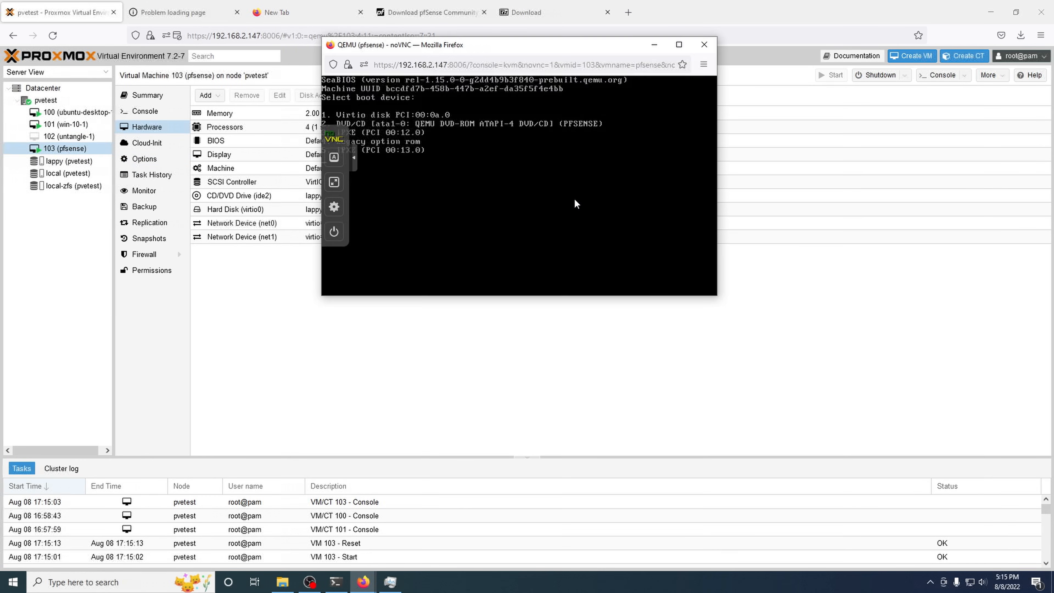
pyautogui.press('2')
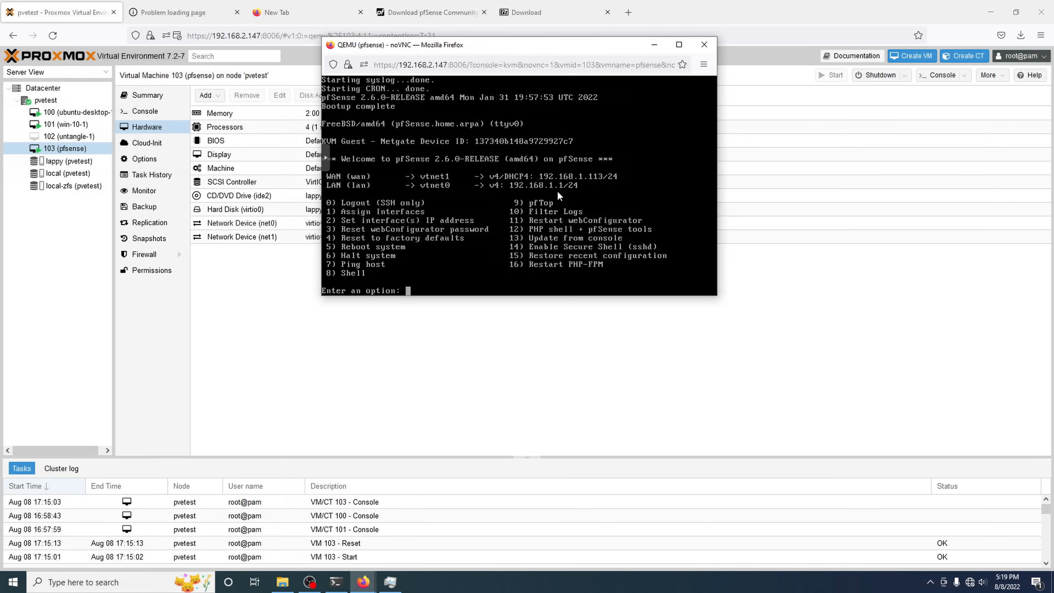
# Step: Set pfSense's LAN interface address to 192.168.2.1/24 with no gateway
pyautogui.write('2')
pyautogui.press('Return')
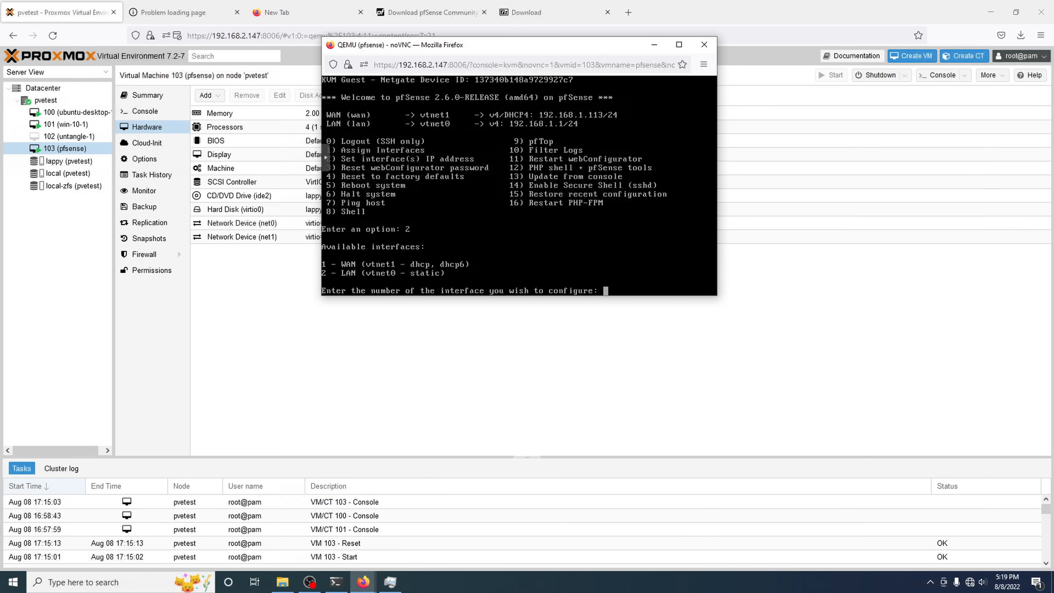
pyautogui.write('2')
pyautogui.press('Return')
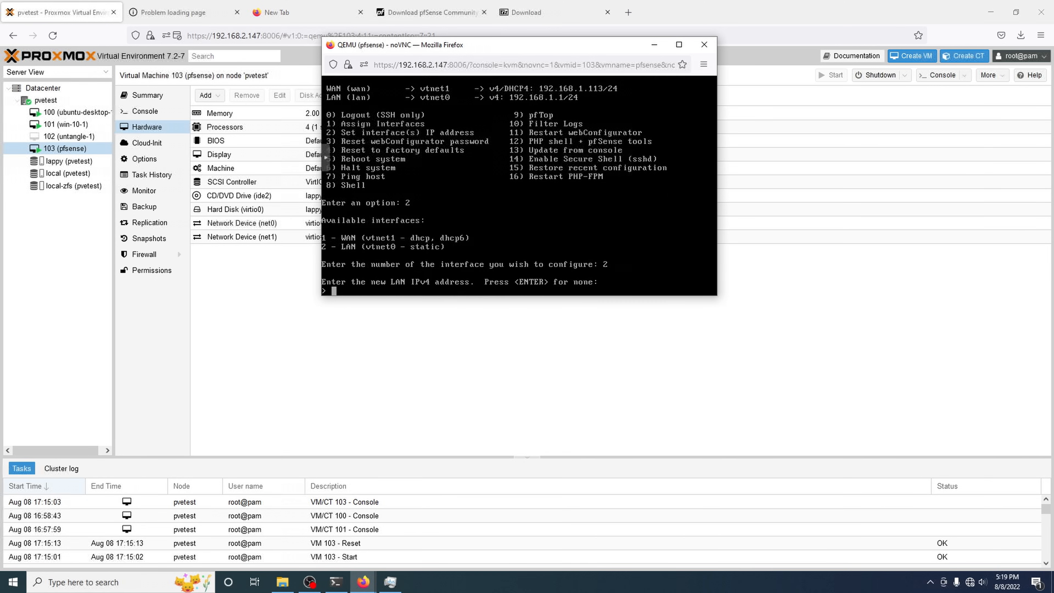
pyautogui.write('192.168.')
pyautogui.write('1')
pyautogui.press('Insert')
pyautogui.press('BackSpace')
pyautogui.press('BackSpace')
pyautogui.press('BackSpace')
pyautogui.press('BackSpace')
pyautogui.press('BackSpace')
pyautogui.write('2.1')
pyautogui.press('Return')
pyautogui.write('24')
pyautogui.press('Return')
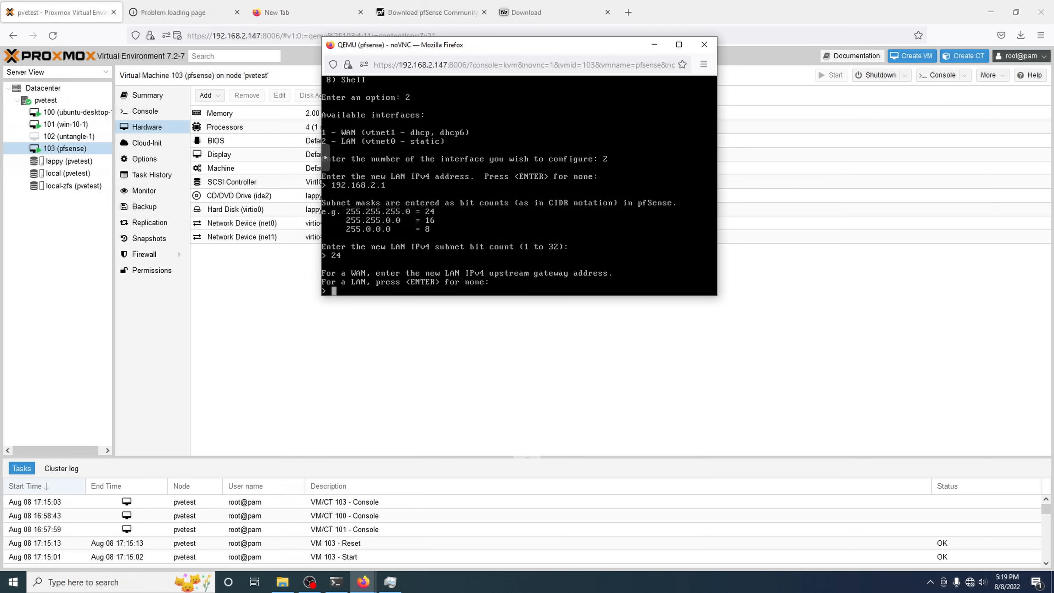
pyautogui.press('Return')
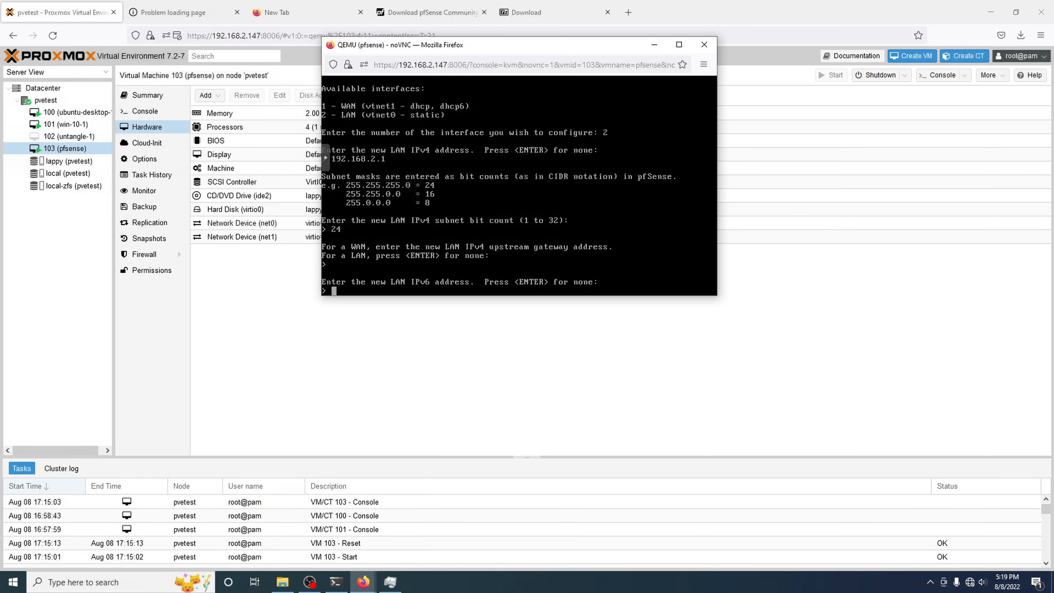
# Step: Enable LAN DHCP for 192.168.2.34–192.168.2.143 and keep the web configurator on HTTPS
pyautogui.press('Return')
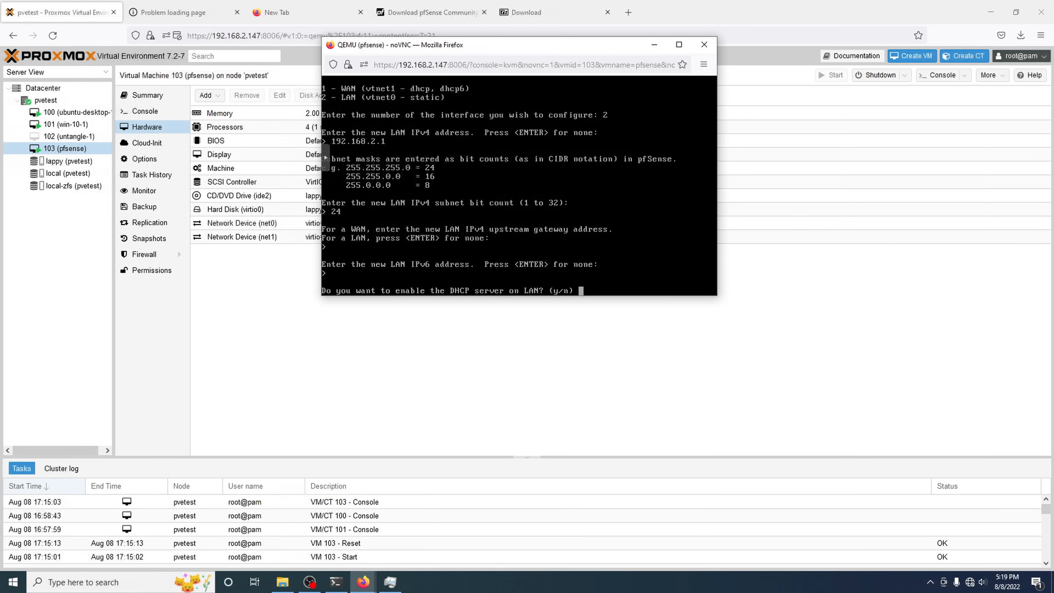
pyautogui.write('y')
pyautogui.press('Return')
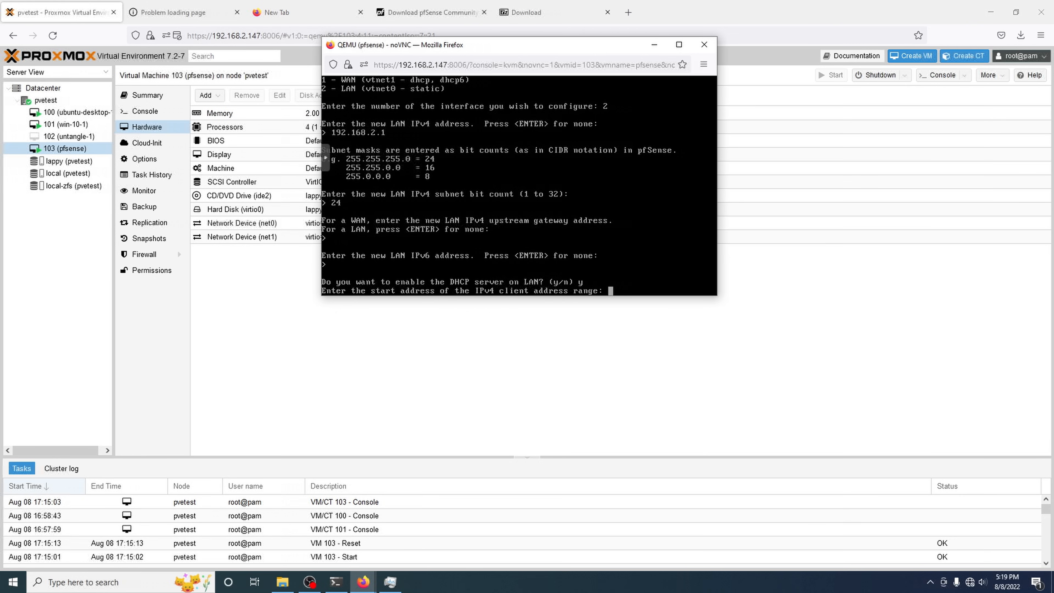
pyautogui.write('192.168.2.34')
pyautogui.press('Return')
pyautogui.write('192.168.2.')
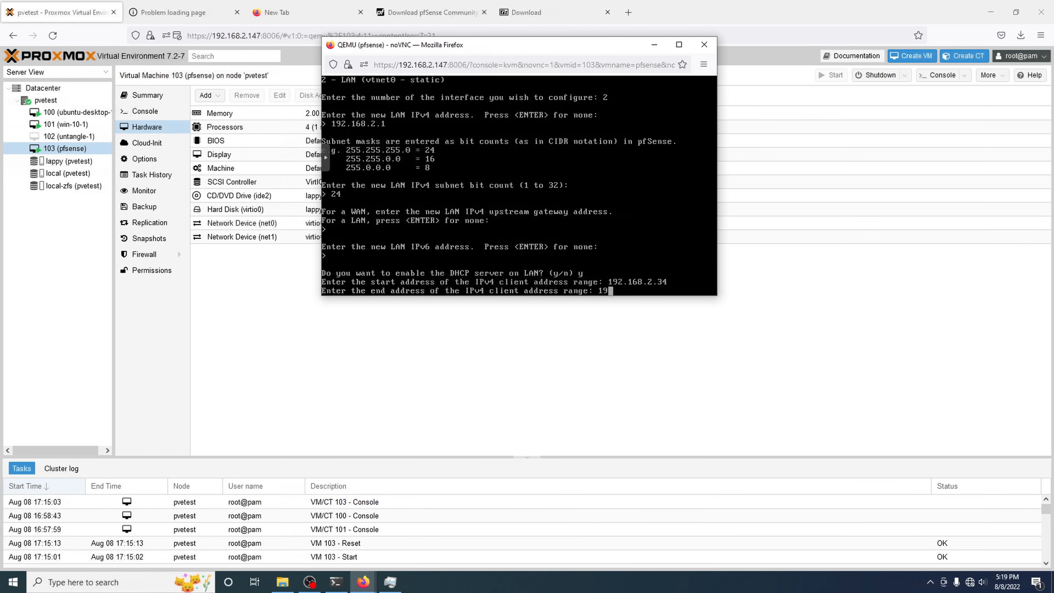
pyautogui.write('143')
pyautogui.press('Return')
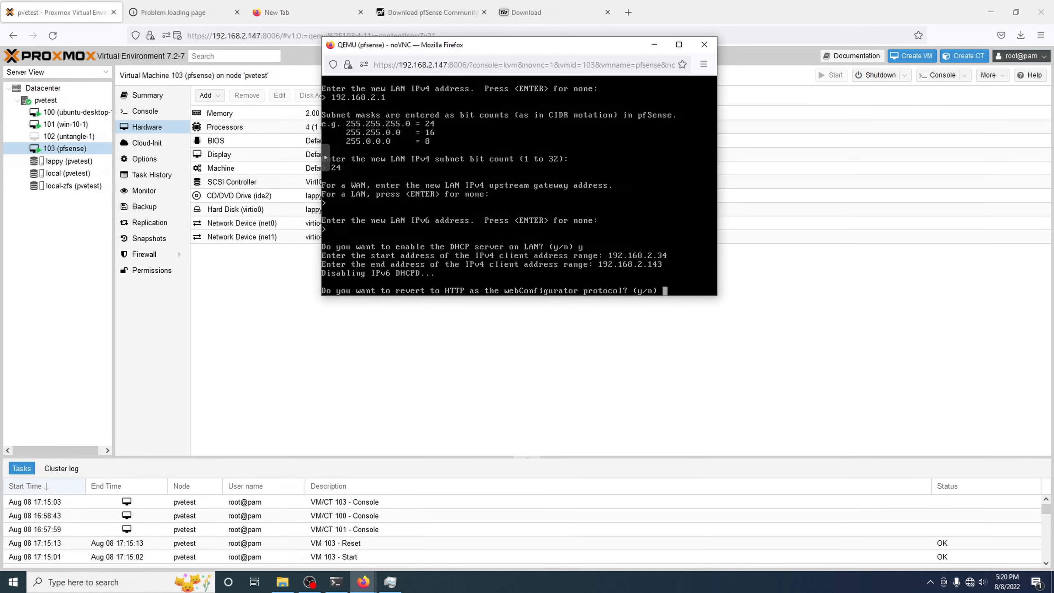
pyautogui.write('n')
pyautogui.press('Return')
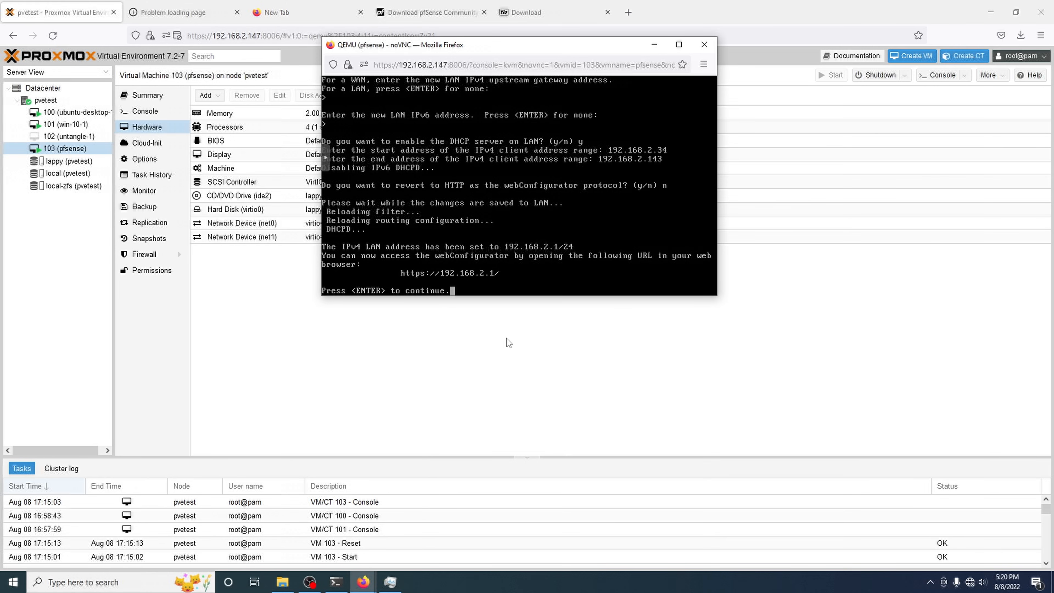
pyautogui.click(286, 5)
pyautogui.write('ht')
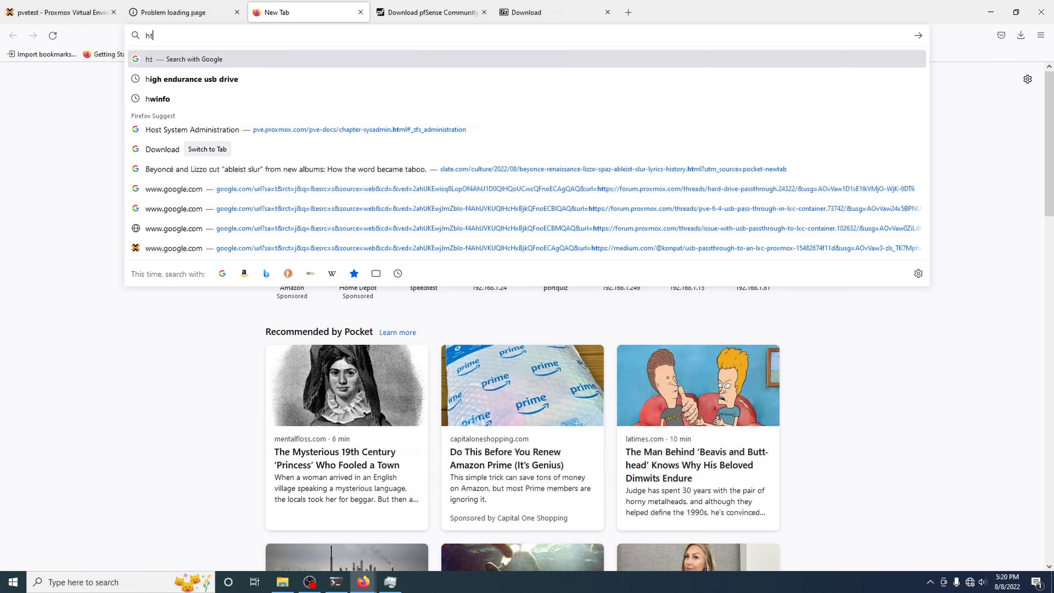
pyautogui.write('tps:/192.168.1.')
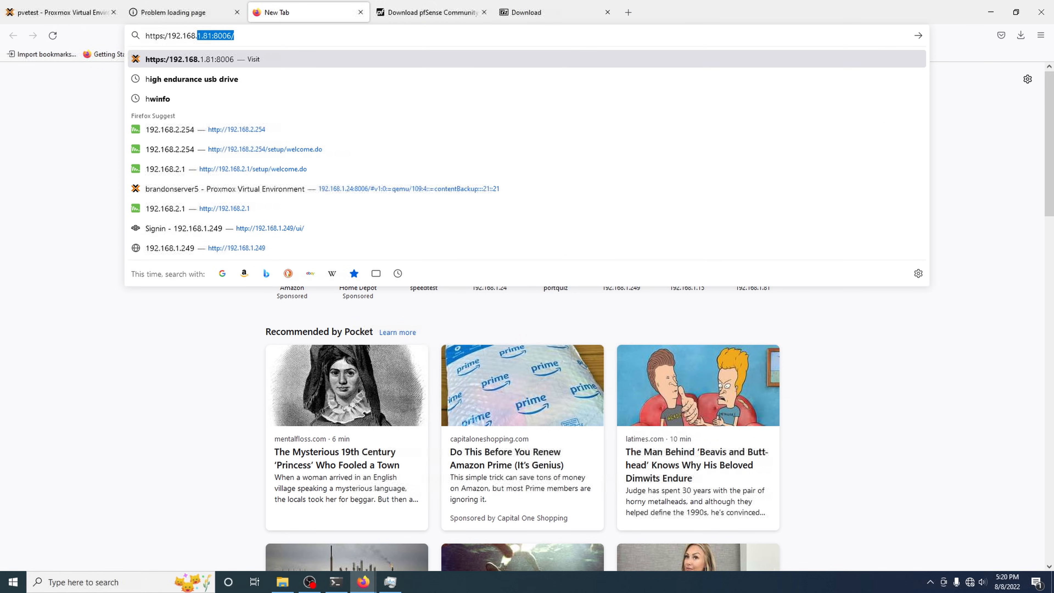
pyautogui.press('BackSpace')
pyautogui.press('BackSpace')
pyautogui.press('BackSpace')
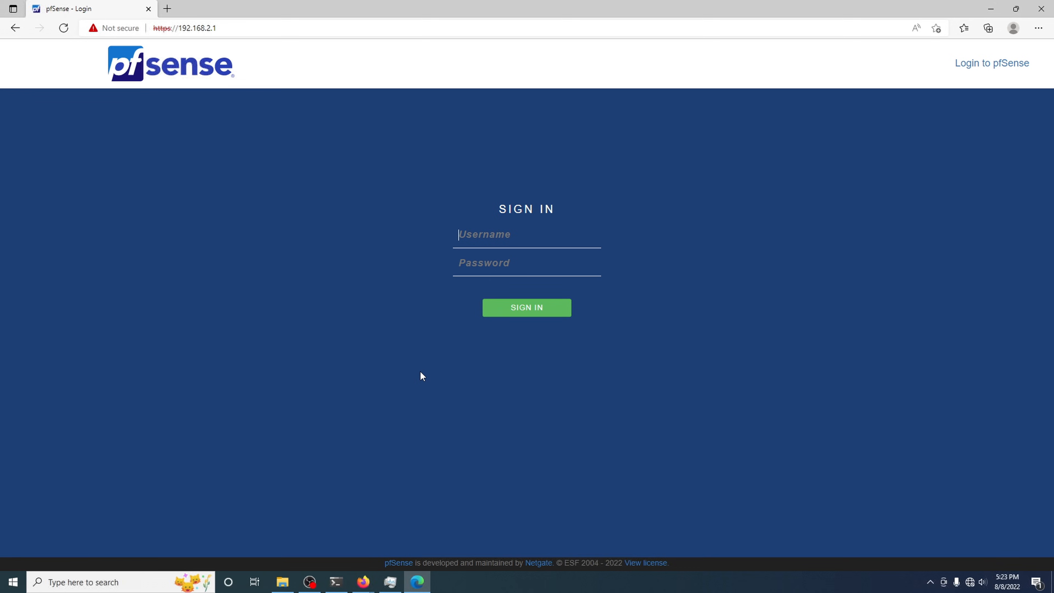
pyautogui.write('adminpfsense')
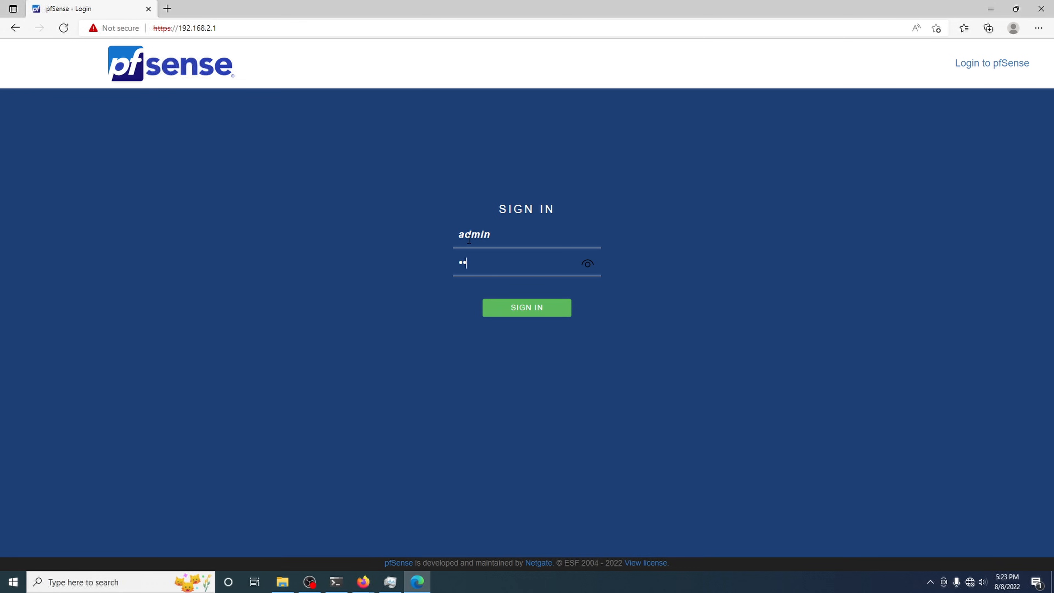
pyautogui.press('Return')
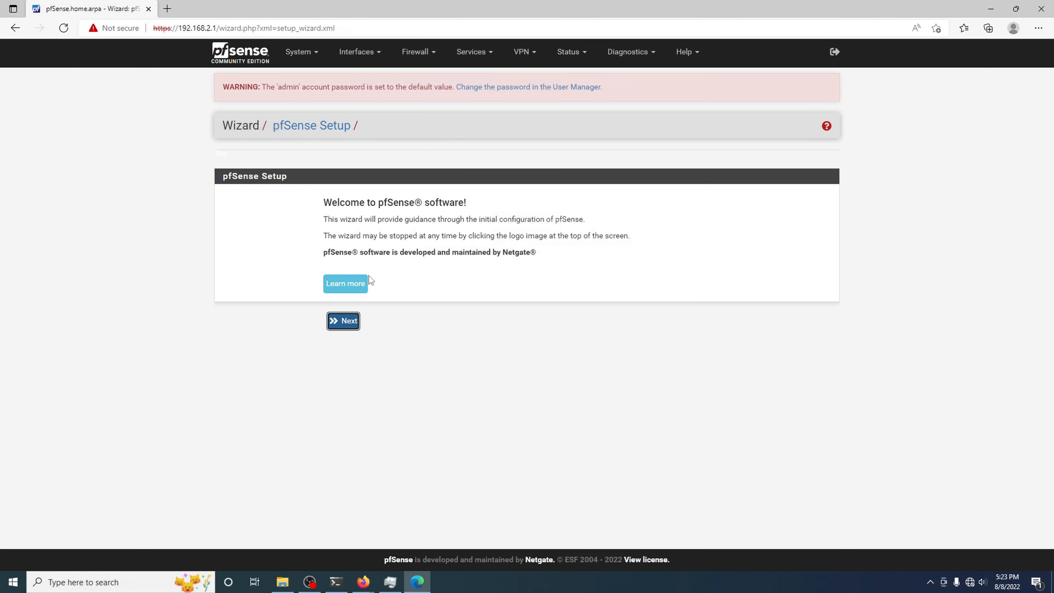
# Step: Accept the wizard defaults for hostname, timezone, DHCP WAN, and LAN 192.168.2.1/24, then reload
pyautogui.click(343, 320)
pyautogui.click(341, 343)
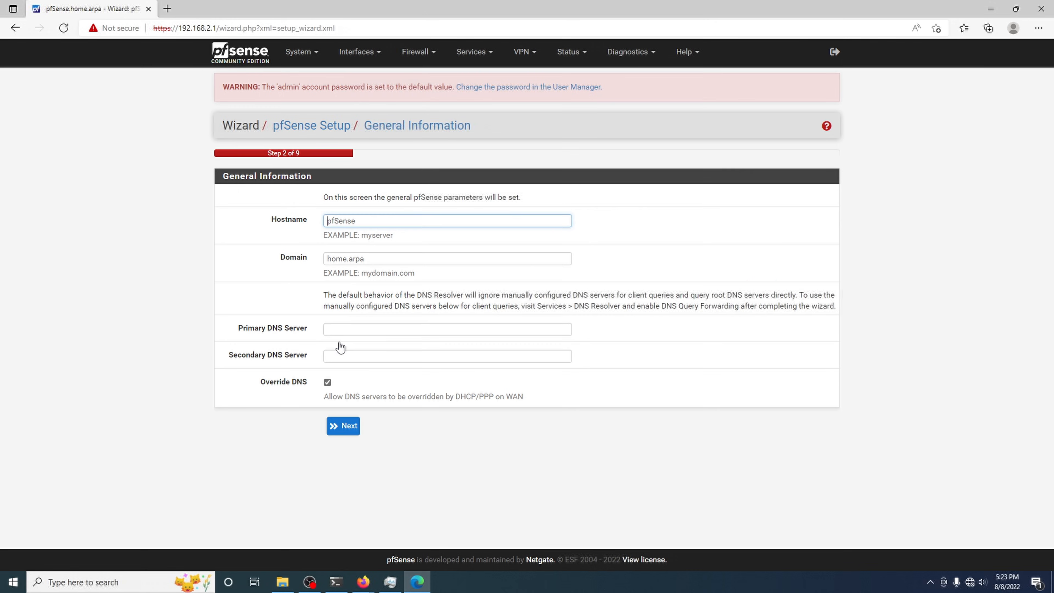
pyautogui.click(343, 425)
pyautogui.click(334, 288)
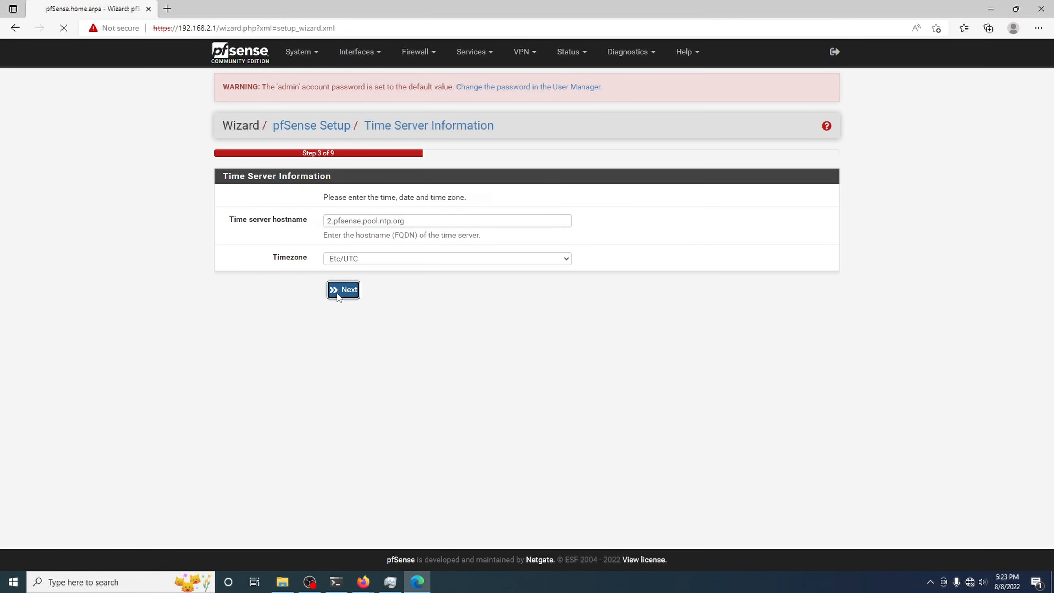
pyautogui.scroll(-10, 353, 290)
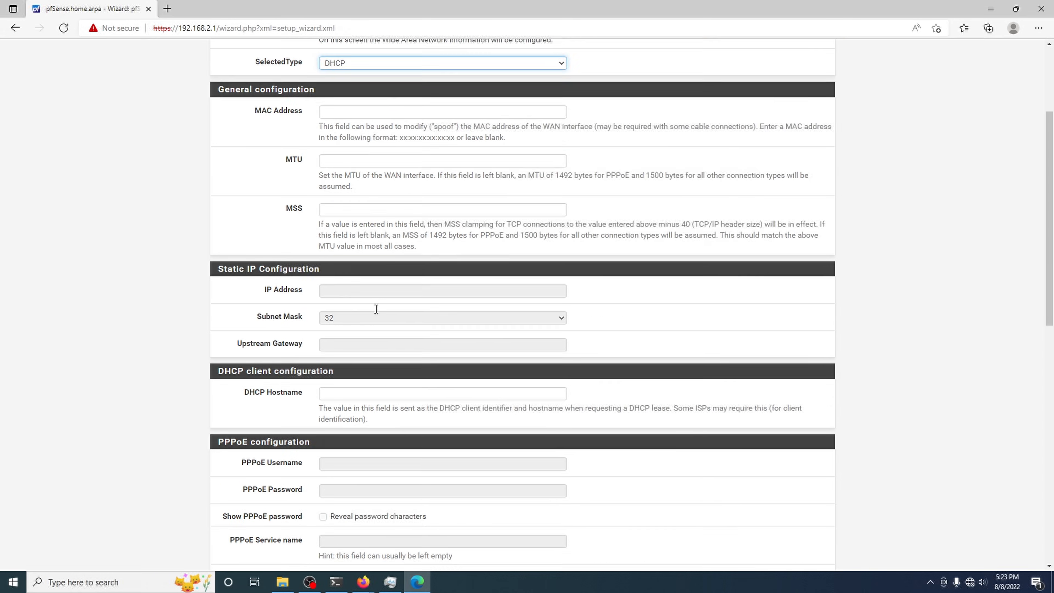
pyautogui.scroll(10, 369, 365)
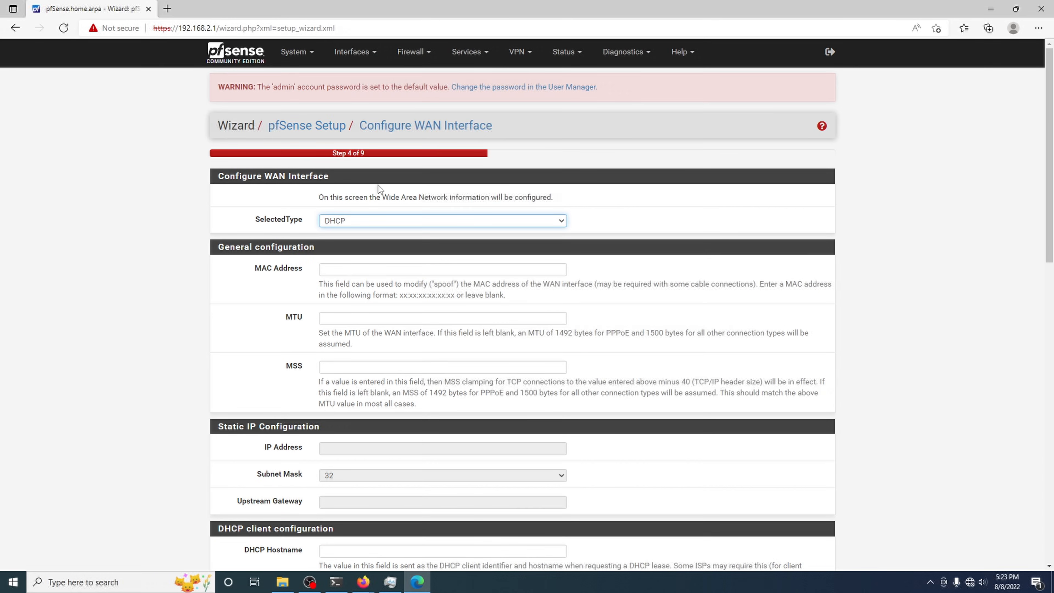
pyautogui.scroll(-12, 423, 270)
pyautogui.click(343, 512)
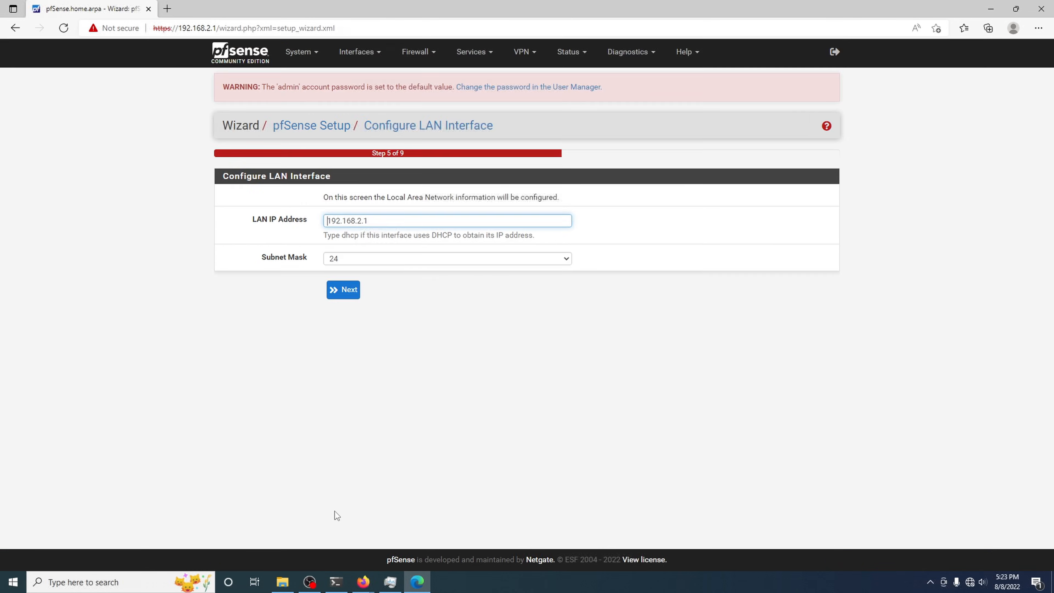
pyautogui.click(358, 292)
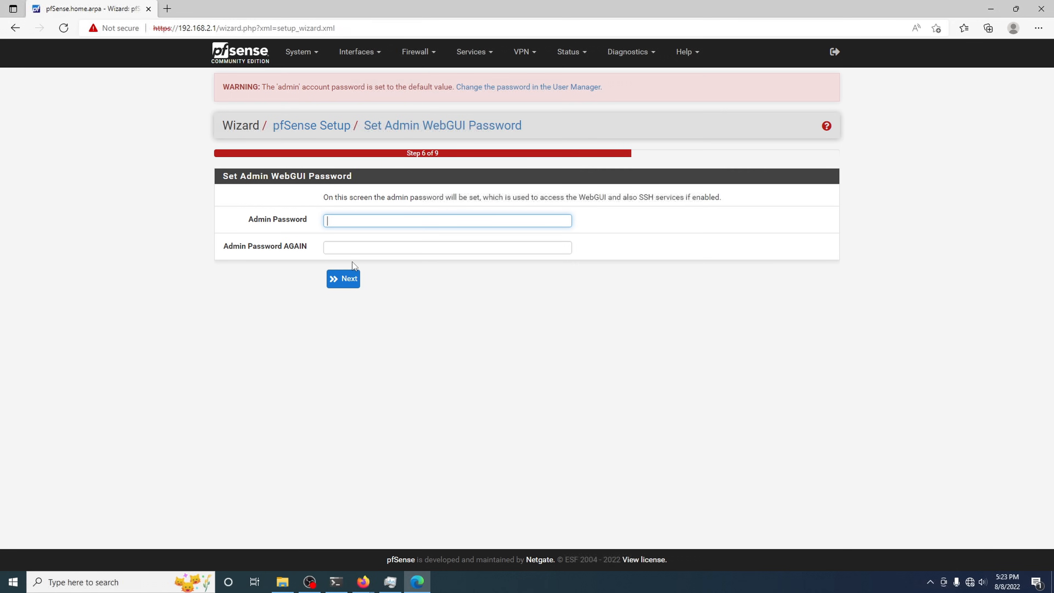
pyautogui.click(339, 277)
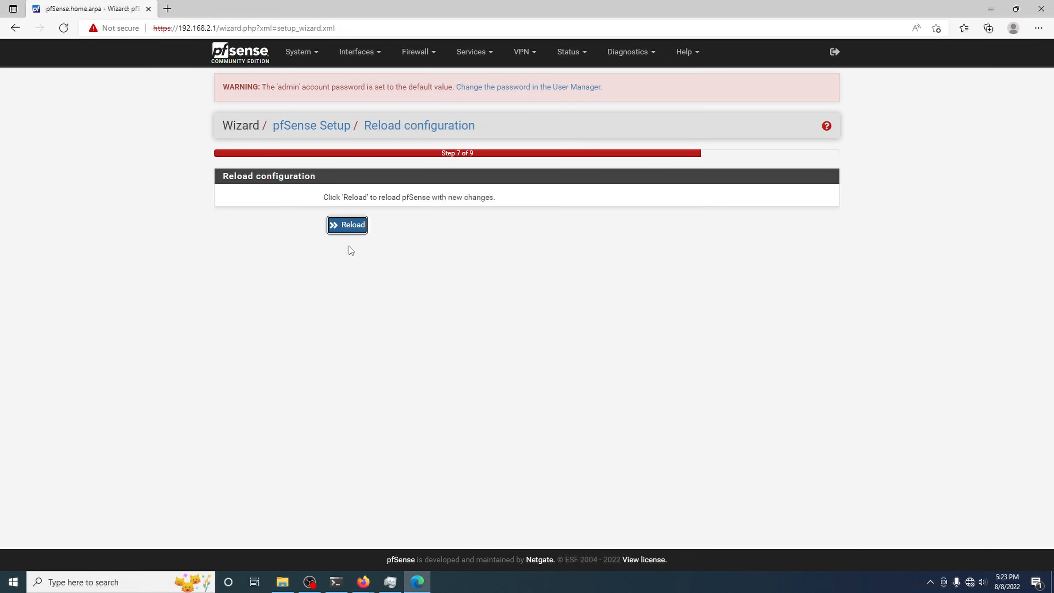
pyautogui.click(348, 228)
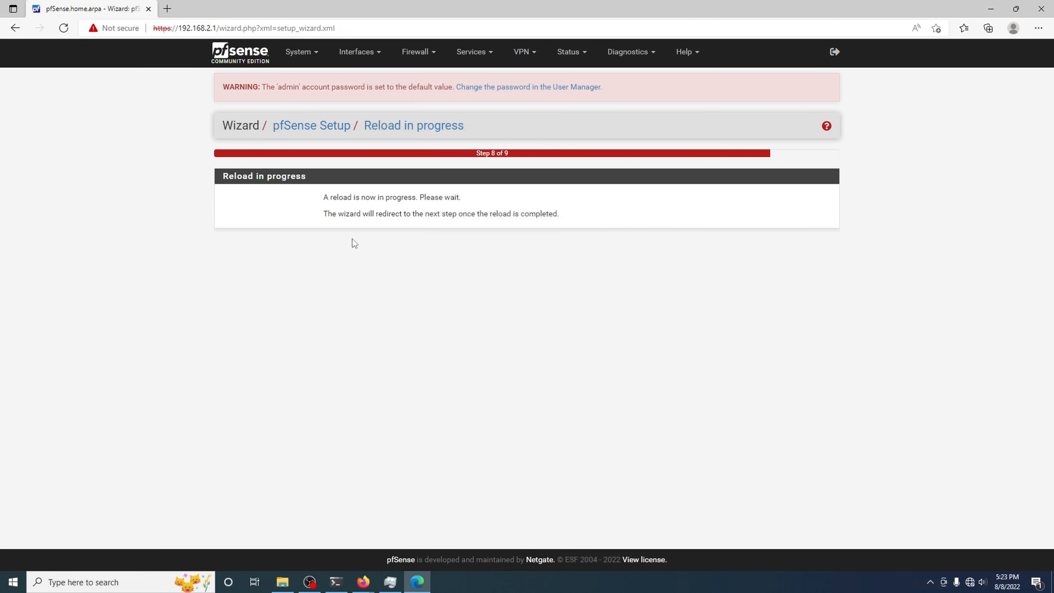
# Step: Finish the wizard and open the dashboard showing WAN 192.168.1.113 and LAN 192.168.2.1
pyautogui.click(357, 585)
pyautogui.click(506, 536)
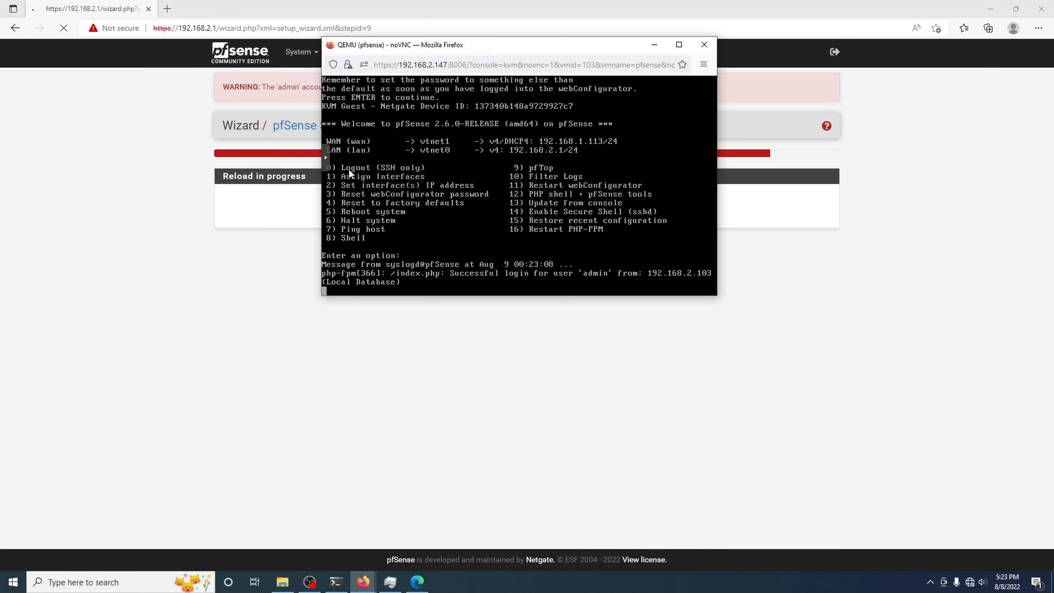
pyautogui.click(252, 314)
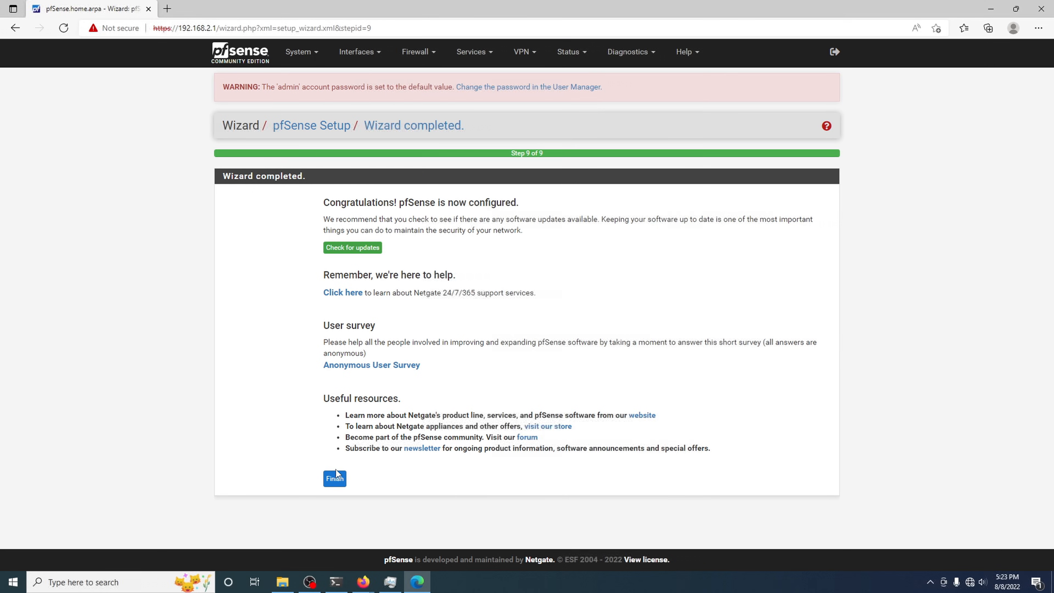
pyautogui.click(331, 482)
pyautogui.click(301, 51)
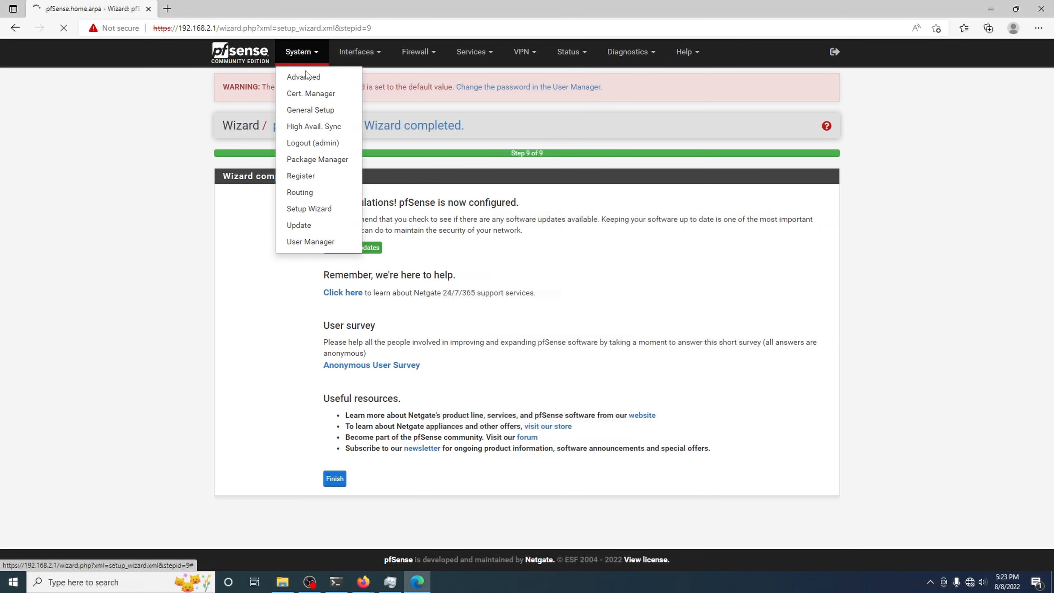
pyautogui.click(250, 61)
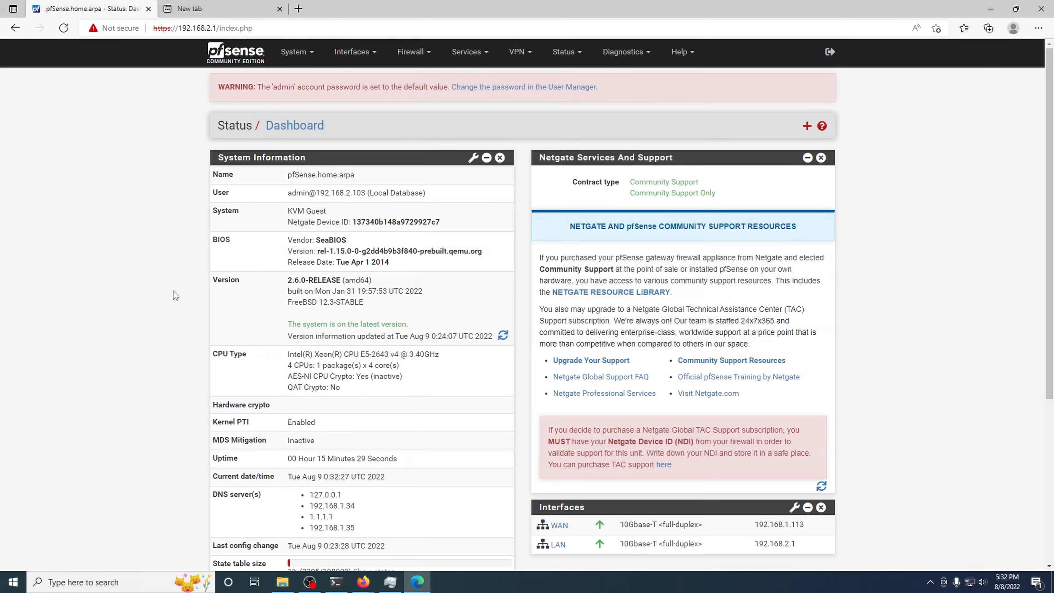
pyautogui.click(242, 6)
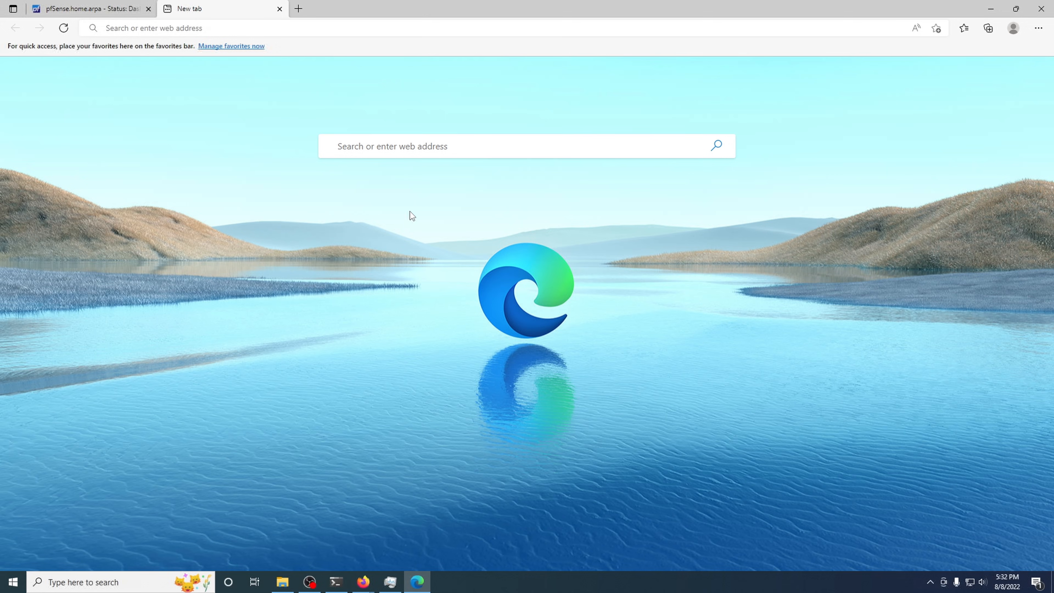
# Step: Close the extra browser tabs, including a 'google' search, and shrink the browser window
pyautogui.click(62, 32)
pyautogui.middleClick(226, 6)
pyautogui.click(167, 9)
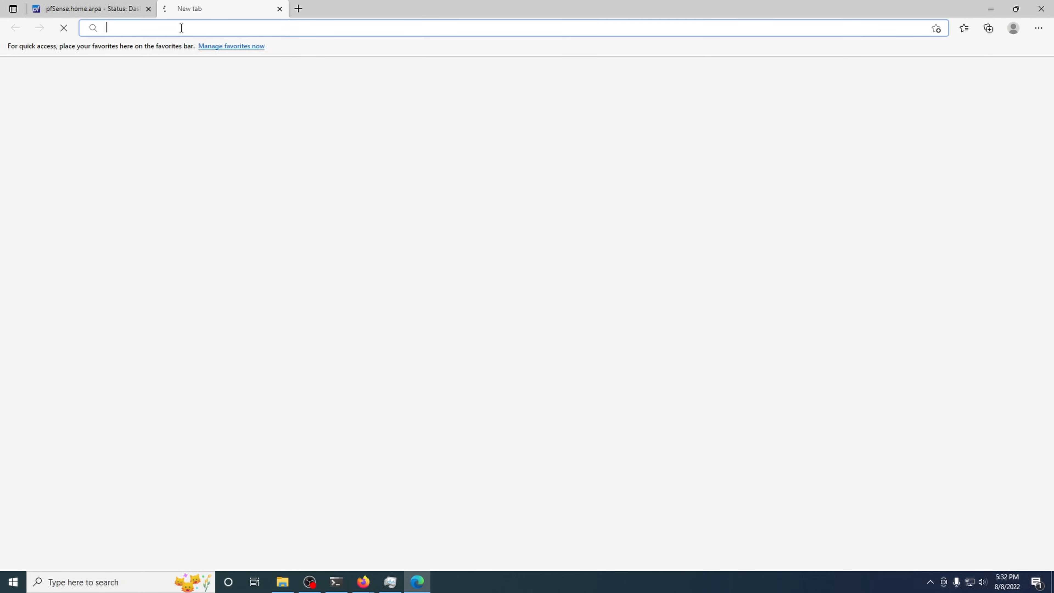
pyautogui.write('google')
pyautogui.press('Return')
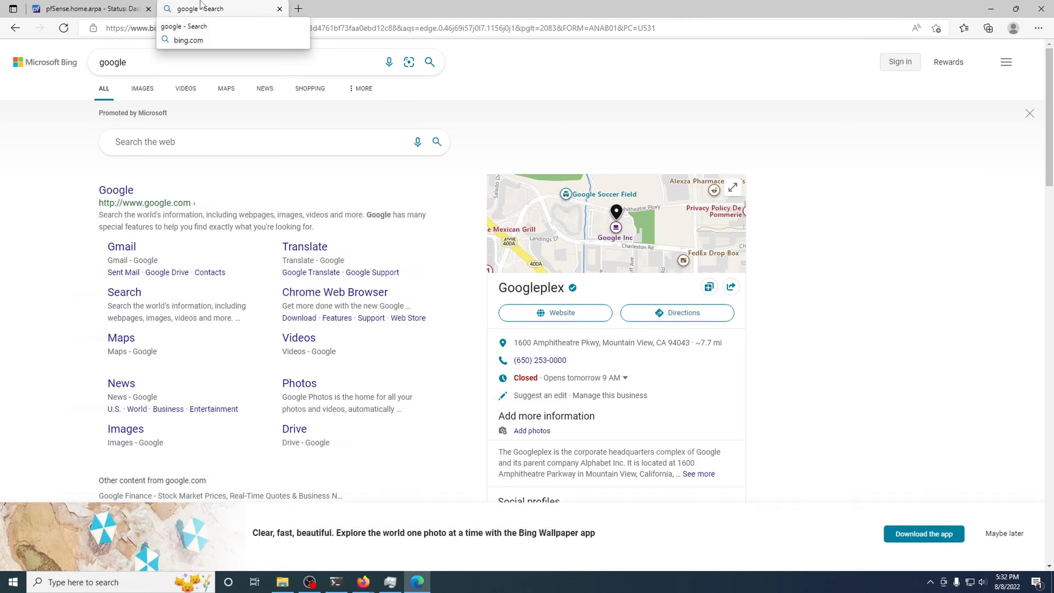
pyautogui.middleClick(200, 4)
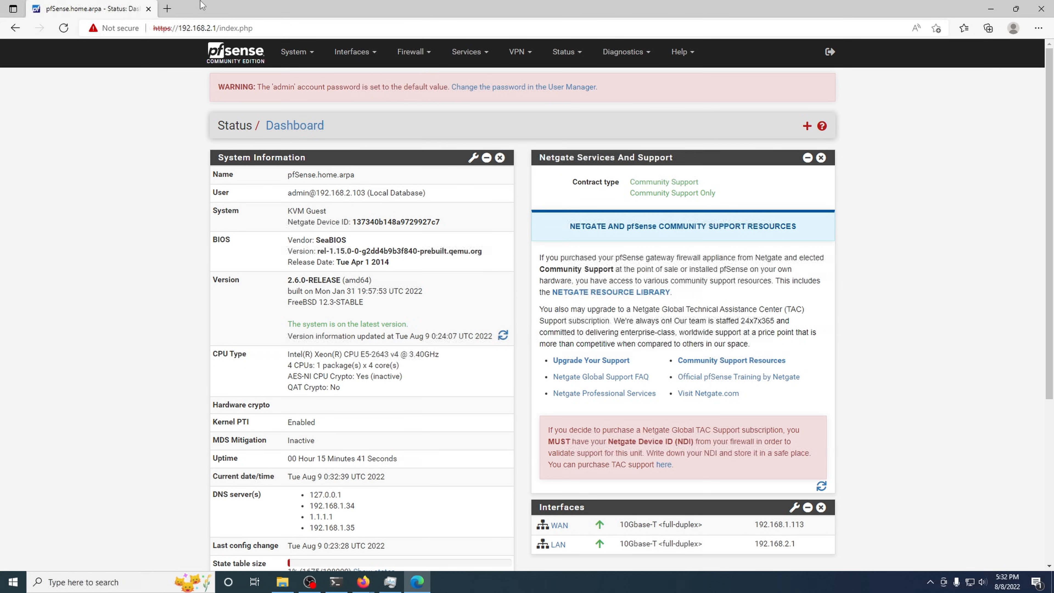
pyautogui.moveTo(407, 5); pyautogui.dragTo(511, 3)
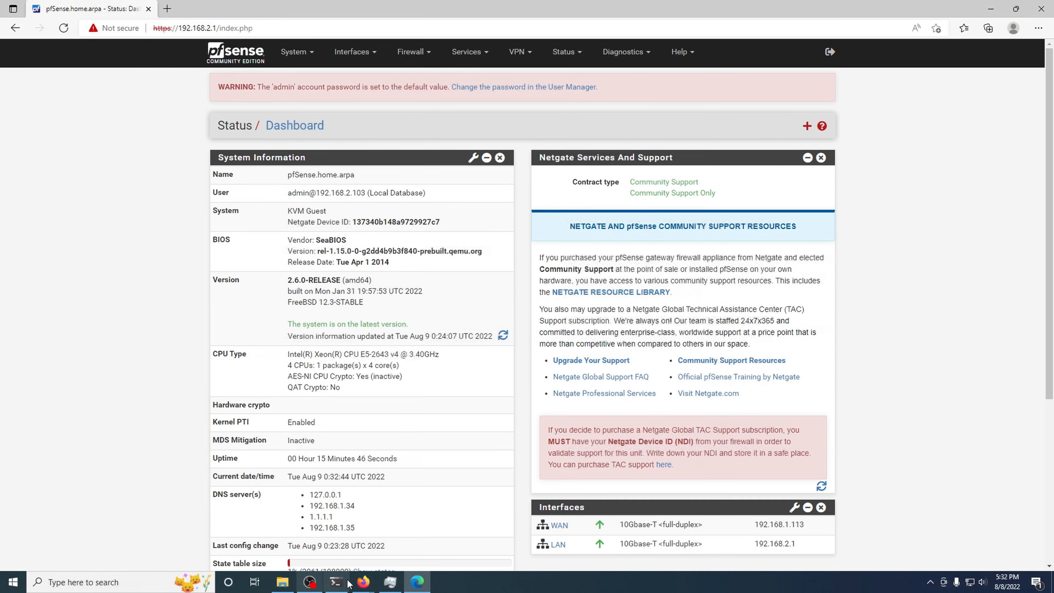
# Step: Return to Firefox's Proxmox tab, reload it, and select VM 102 (untangle-1)
pyautogui.click(358, 585)
pyautogui.click(232, 535)
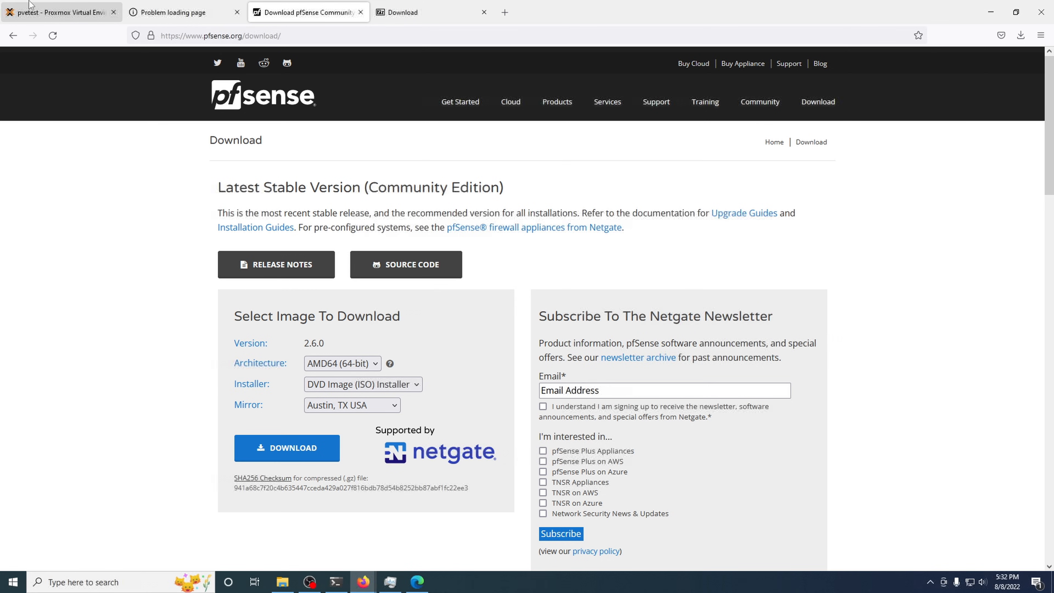
pyautogui.click(30, 12)
pyautogui.click(46, 36)
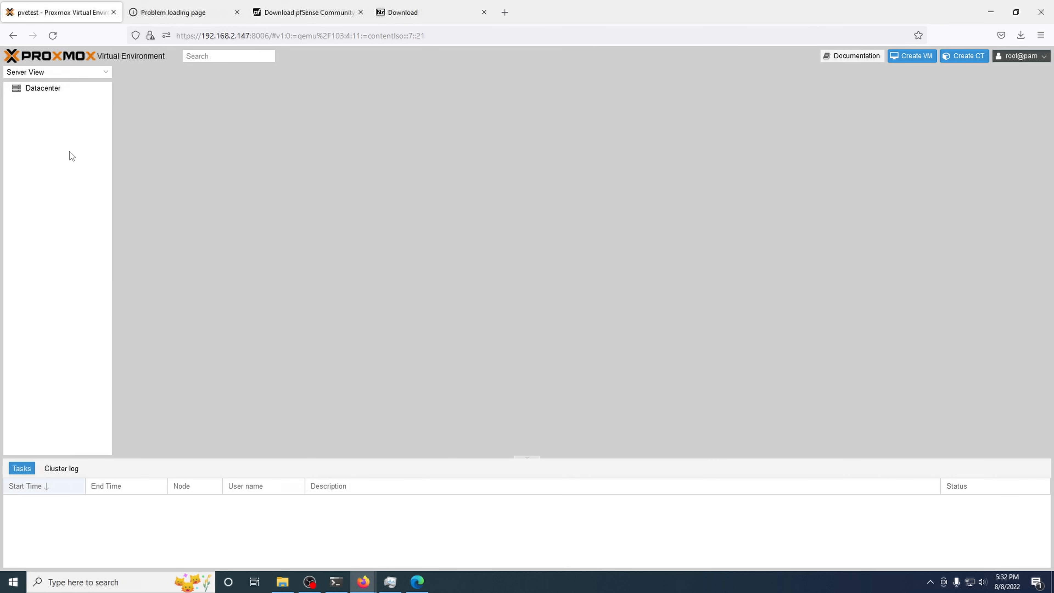
pyautogui.click(73, 137)
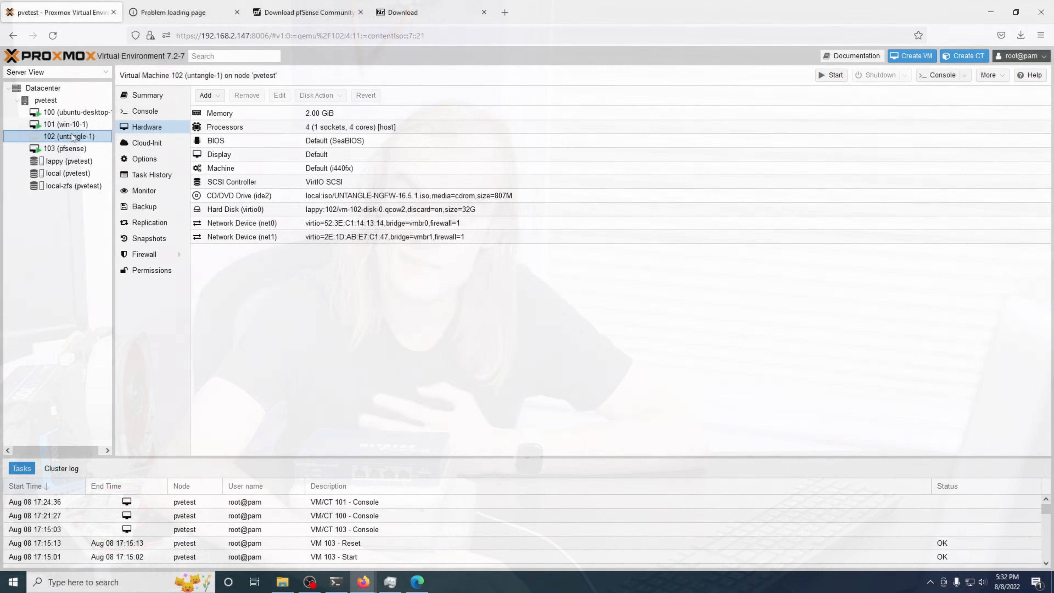